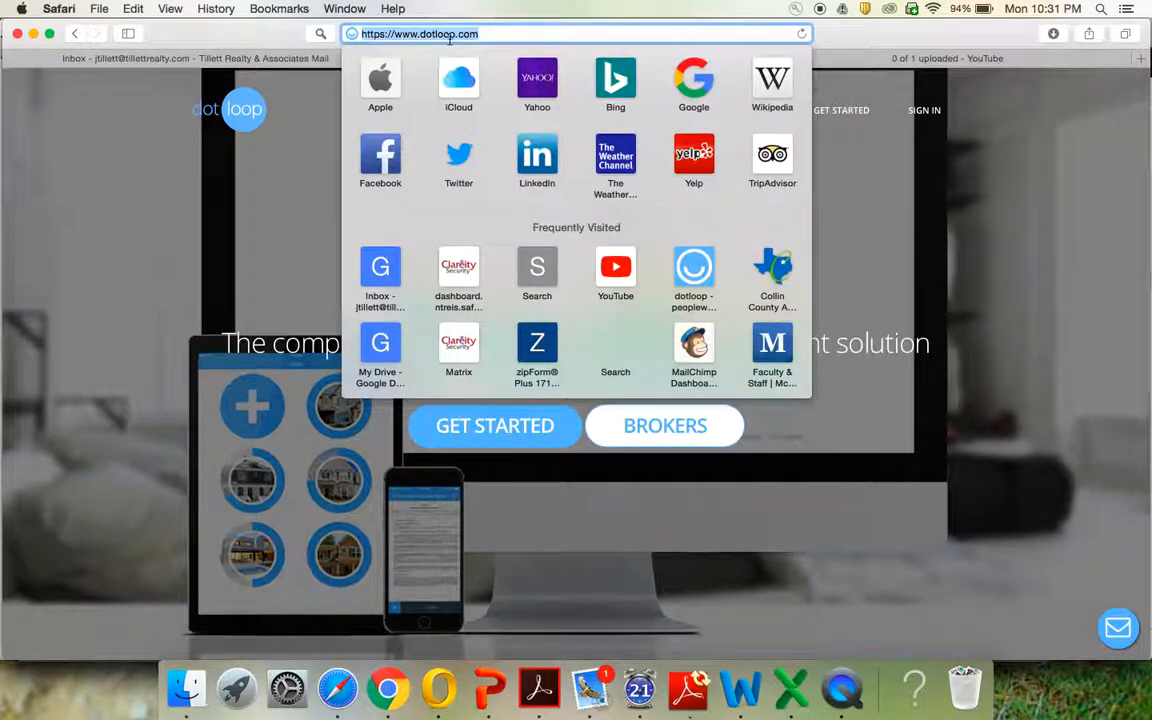
# Sign in to dotloop with the account email and password
pyautogui.click(908, 205)
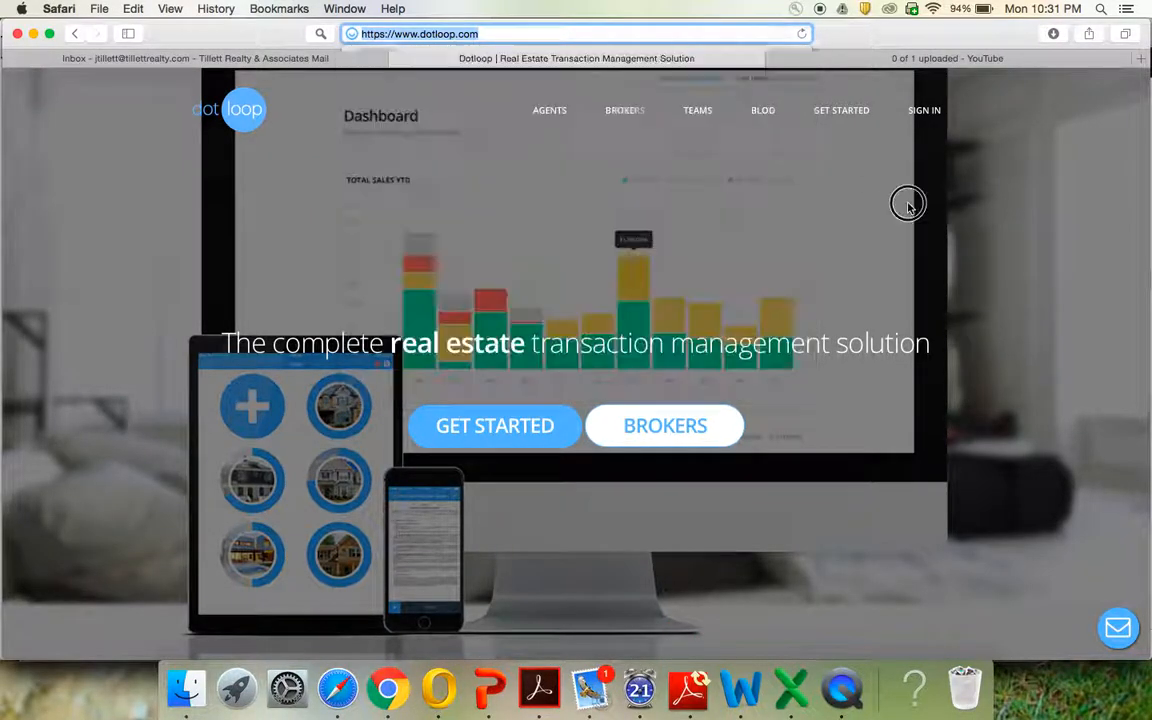
pyautogui.click(928, 113)
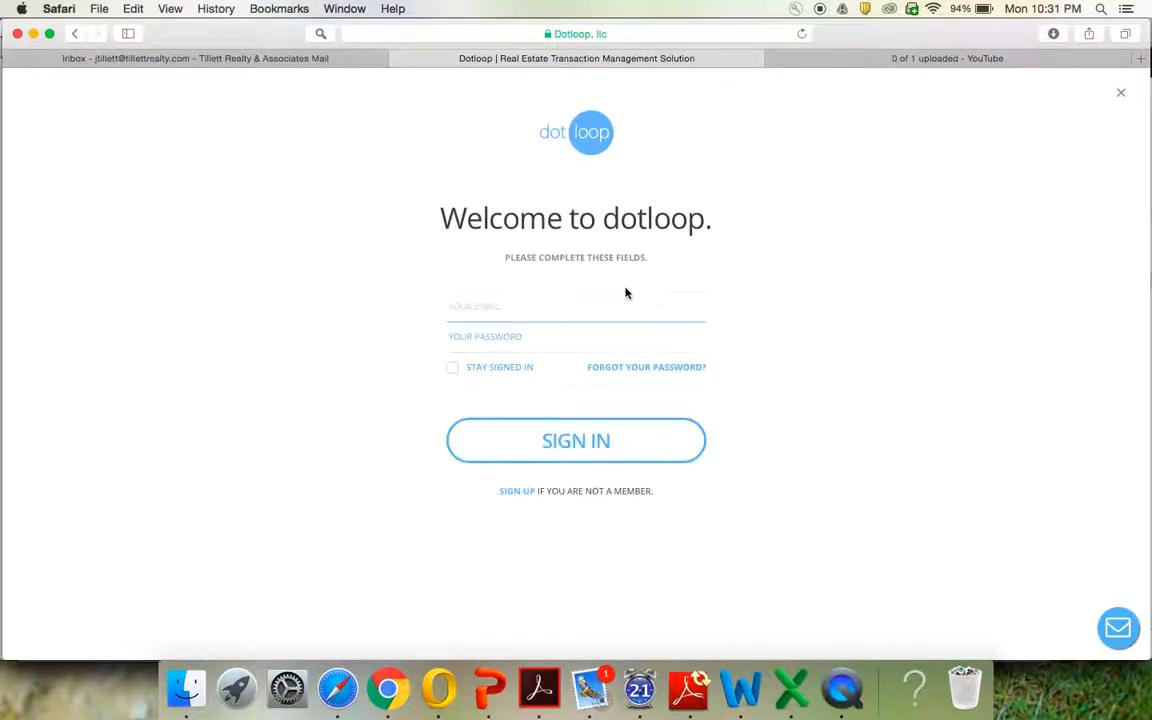
pyautogui.press('Tab')
pyautogui.write('•••••••')
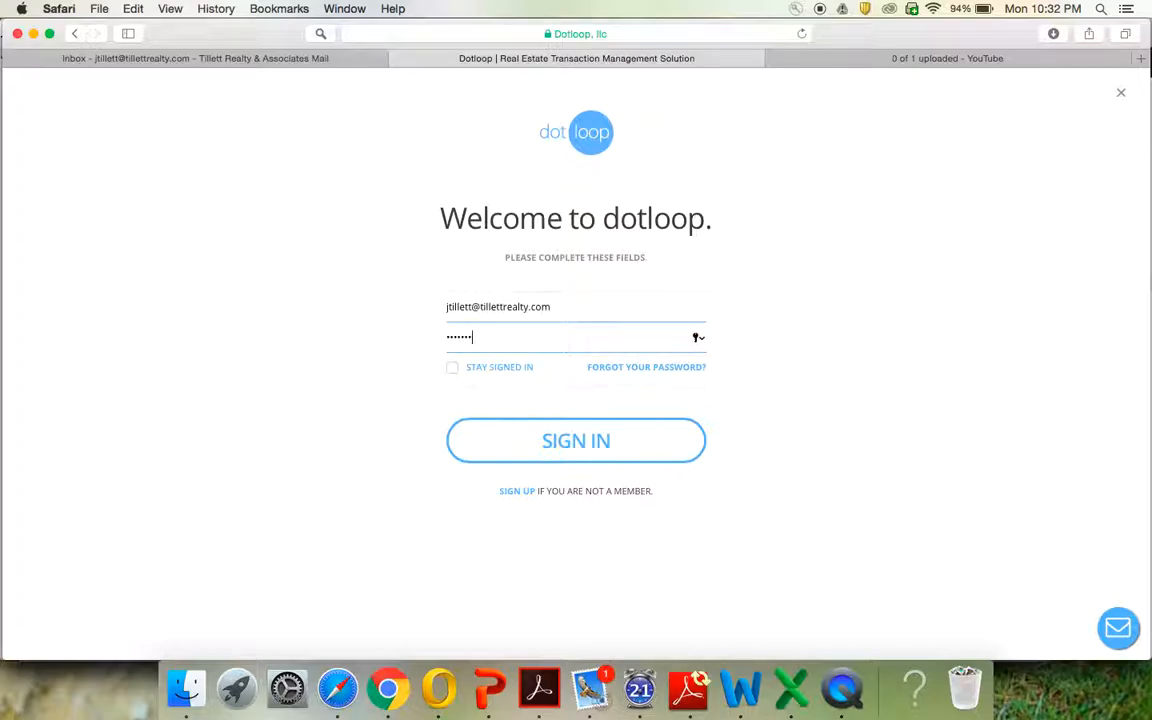
pyautogui.press('Return')
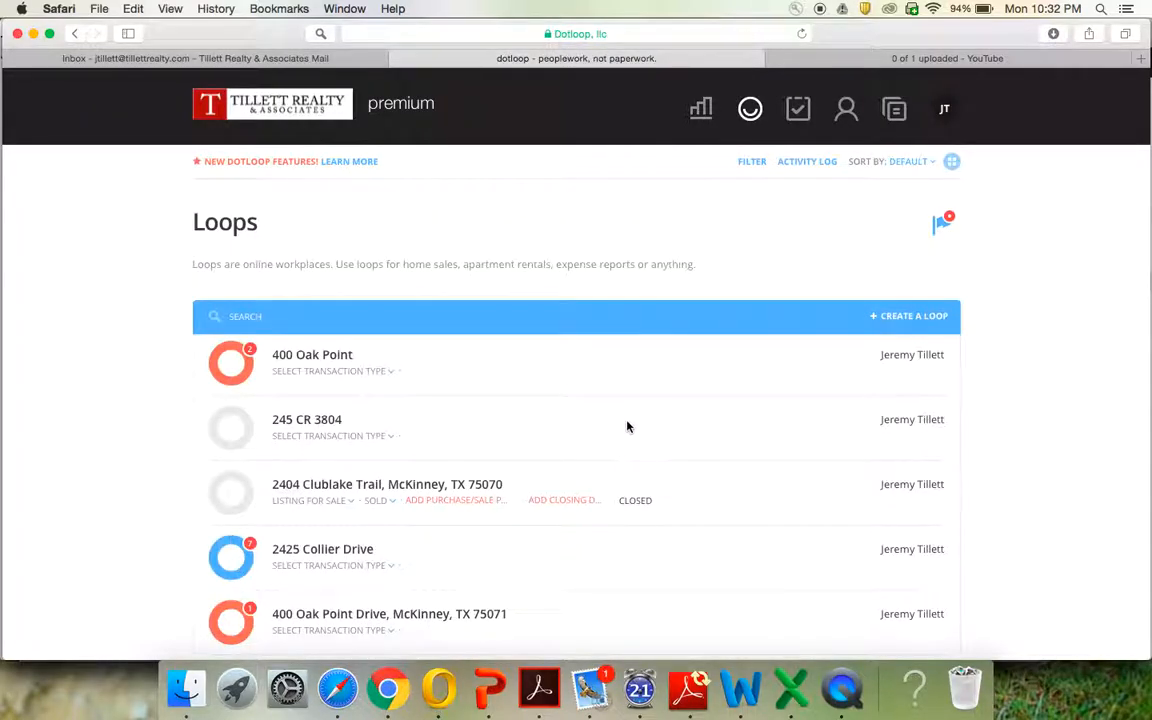
# Create a loop with the address '456 Dotloop Training Drive' as its name
pyautogui.scroll(-3, 457, 587)
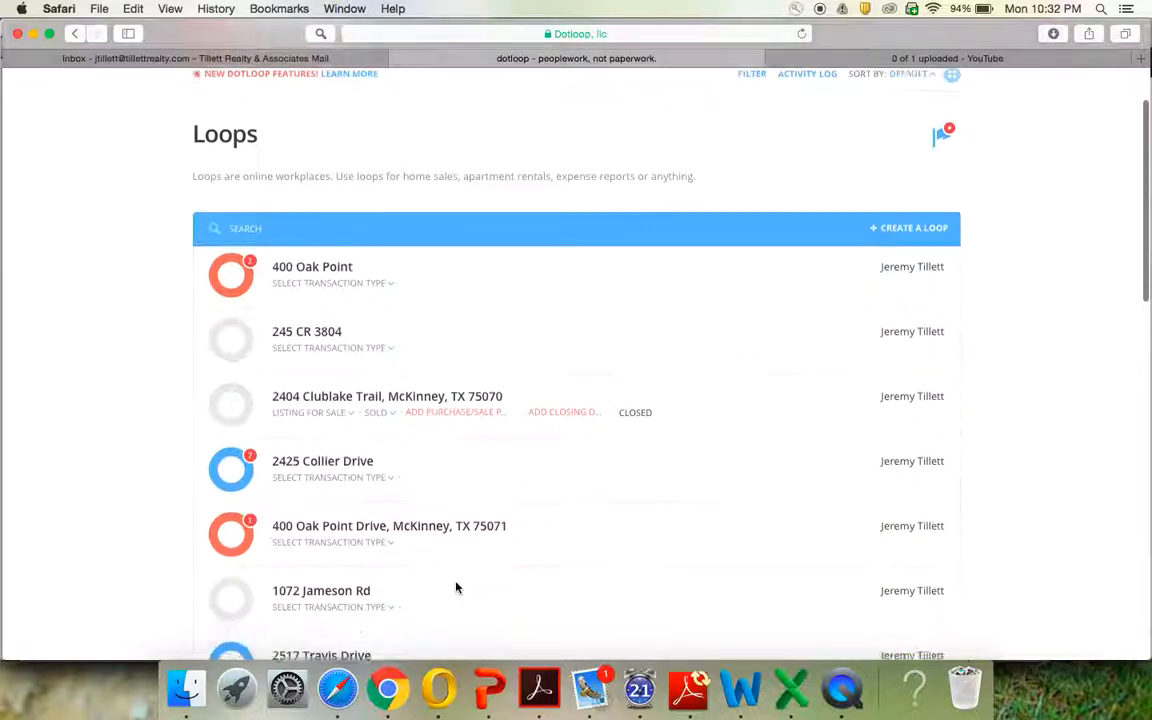
pyautogui.scroll(2, 457, 587)
pyautogui.scroll(1, 456, 587)
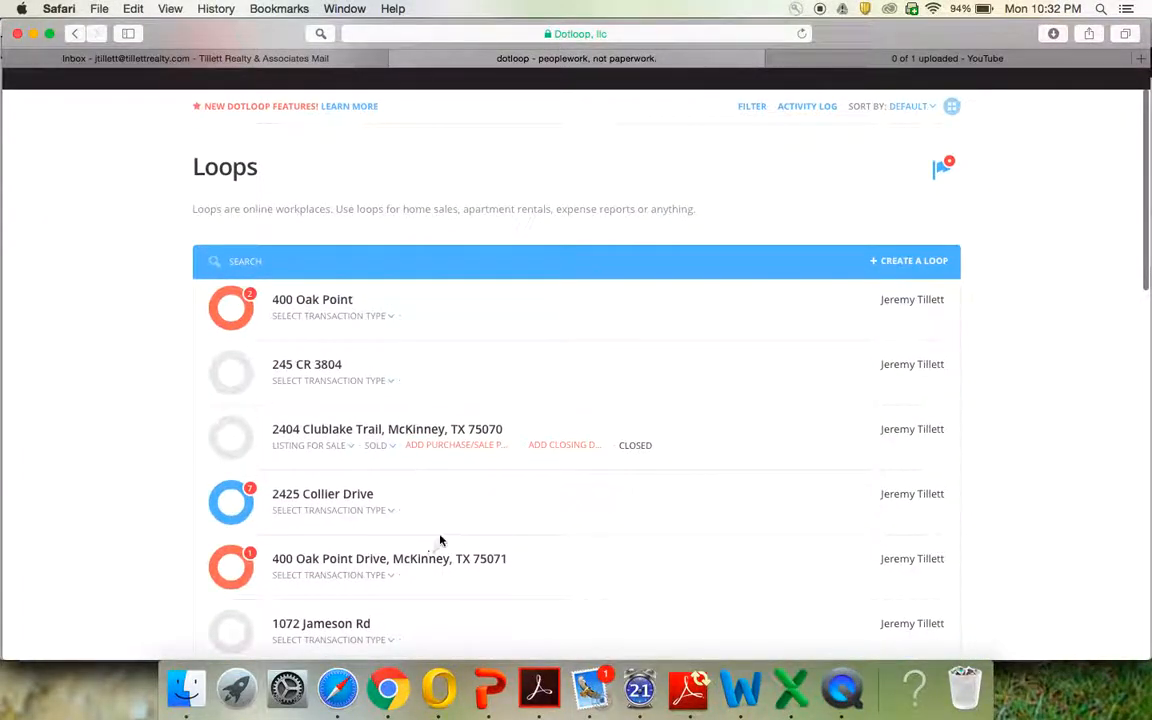
pyautogui.scroll(-2, 441, 540)
pyautogui.scroll(3, 441, 540)
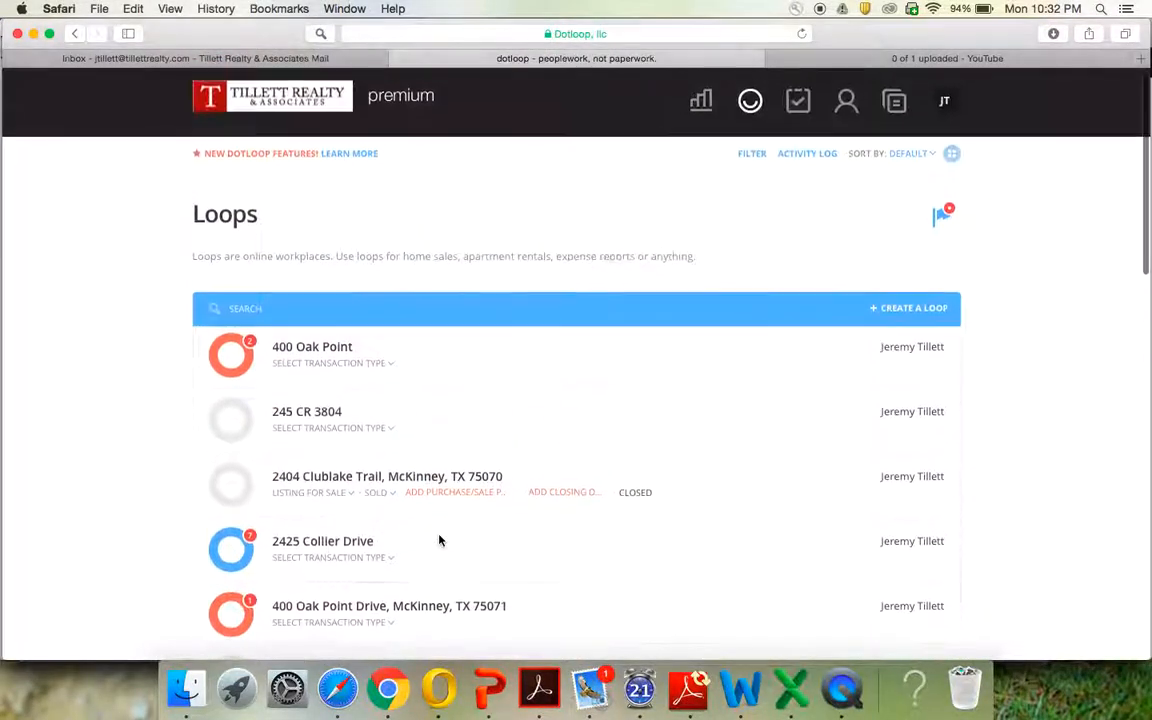
pyautogui.click(930, 316)
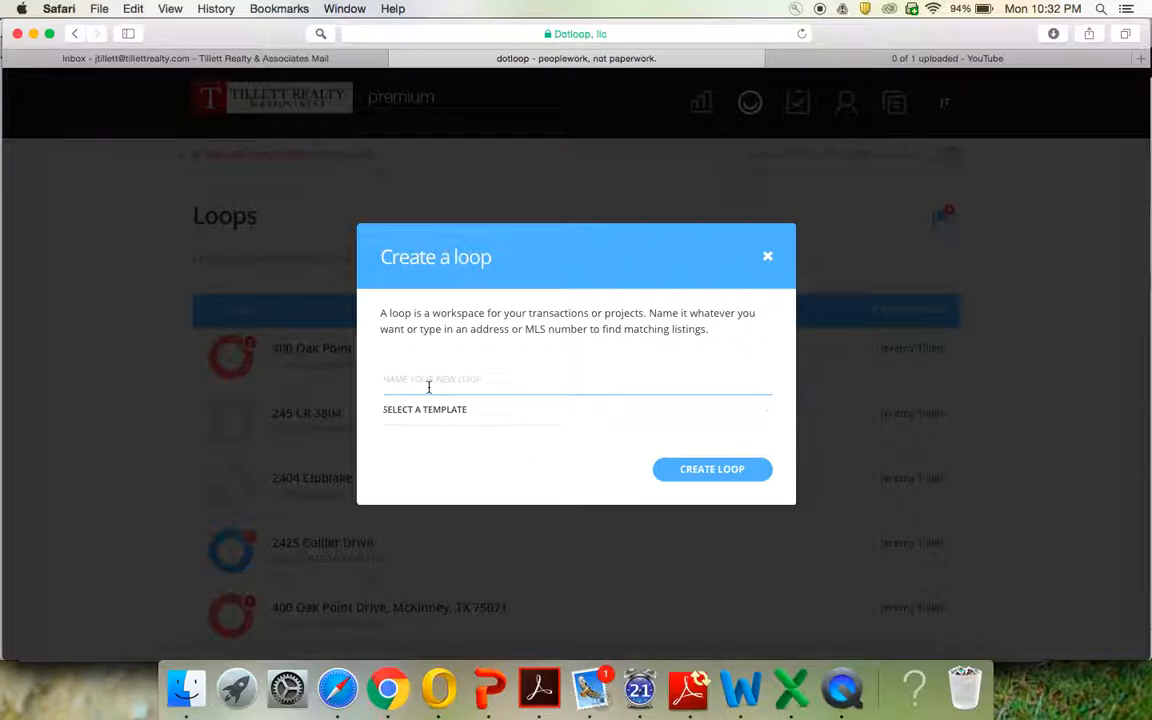
pyautogui.write('456 D')
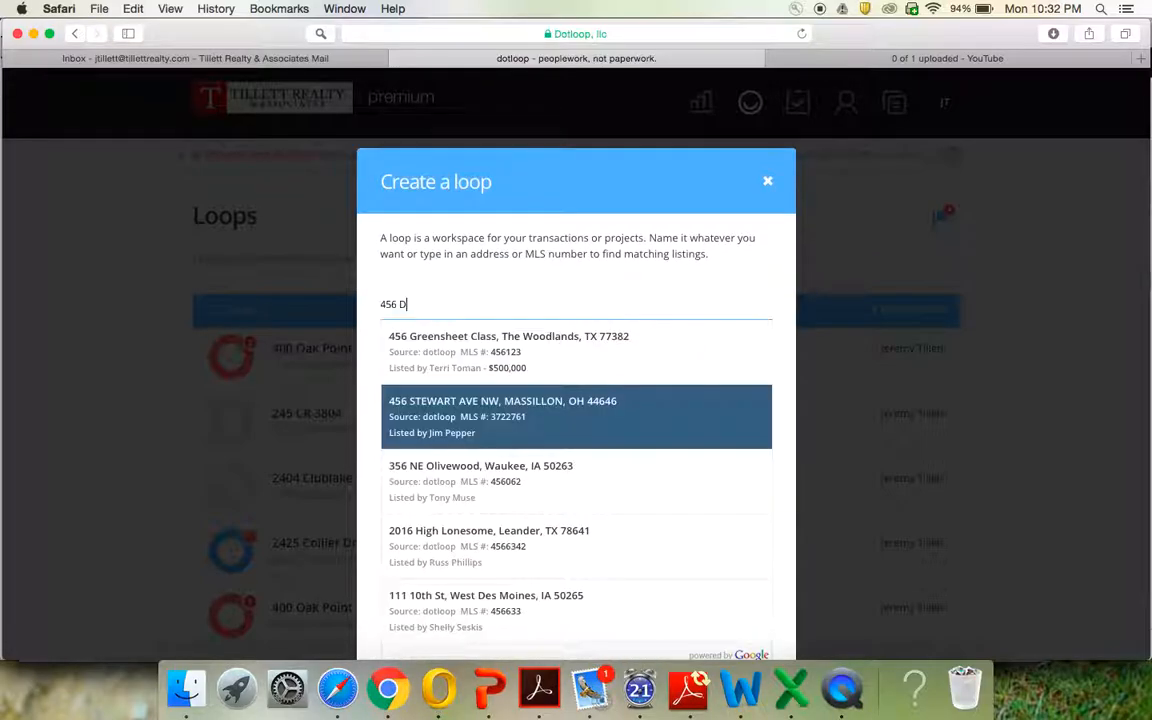
pyautogui.write('otloo')
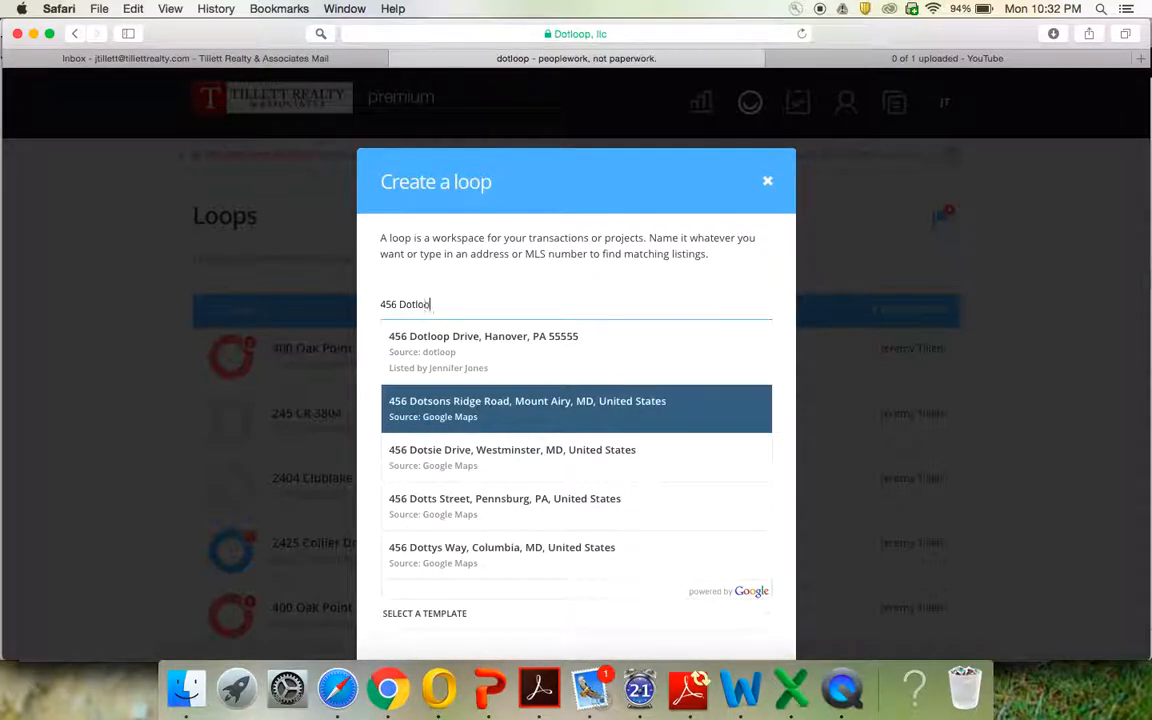
pyautogui.write('p')
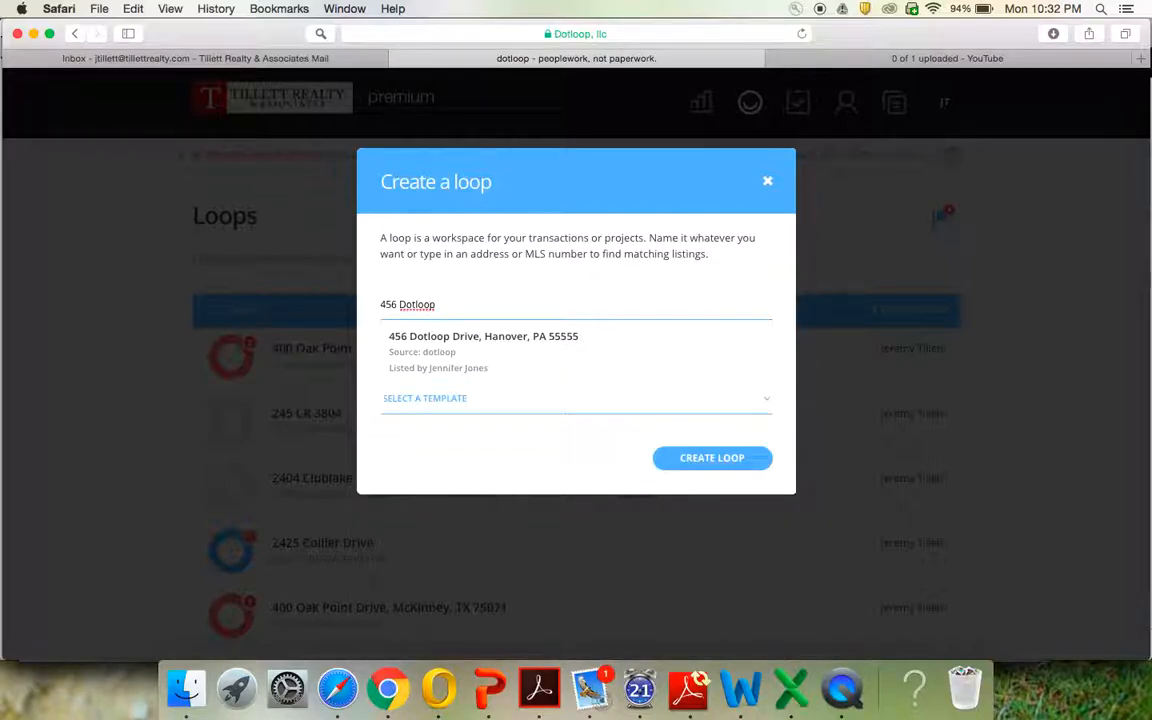
pyautogui.write(' Training Drive')
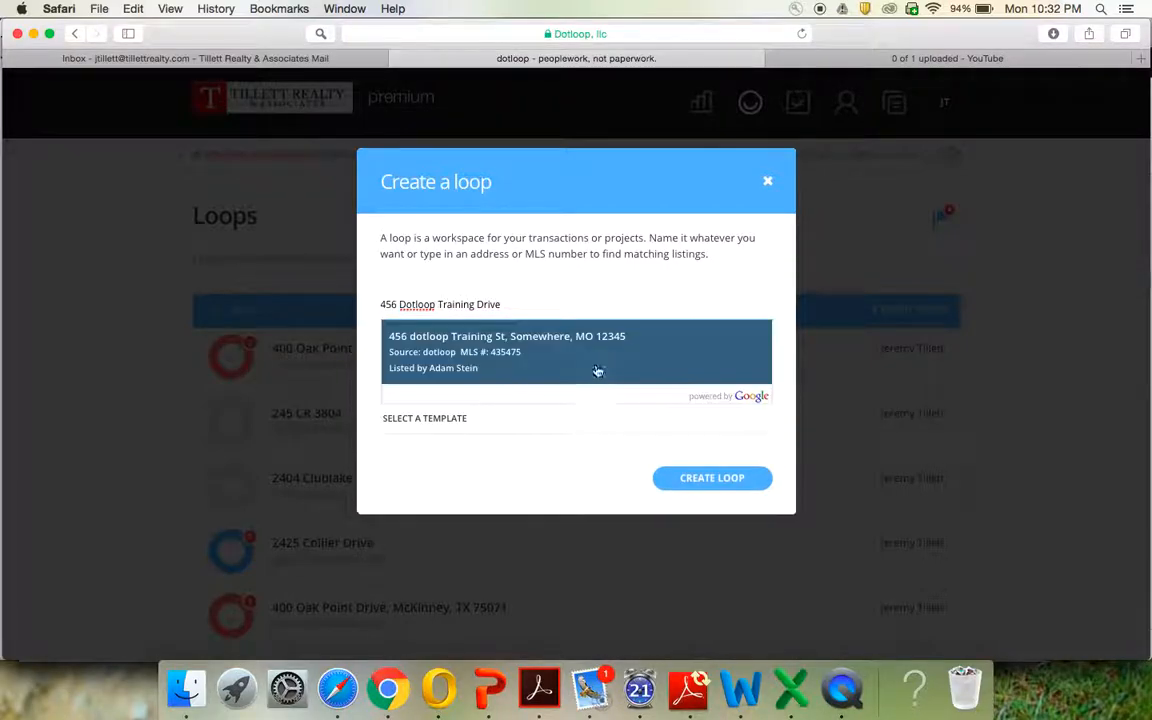
pyautogui.click(712, 478)
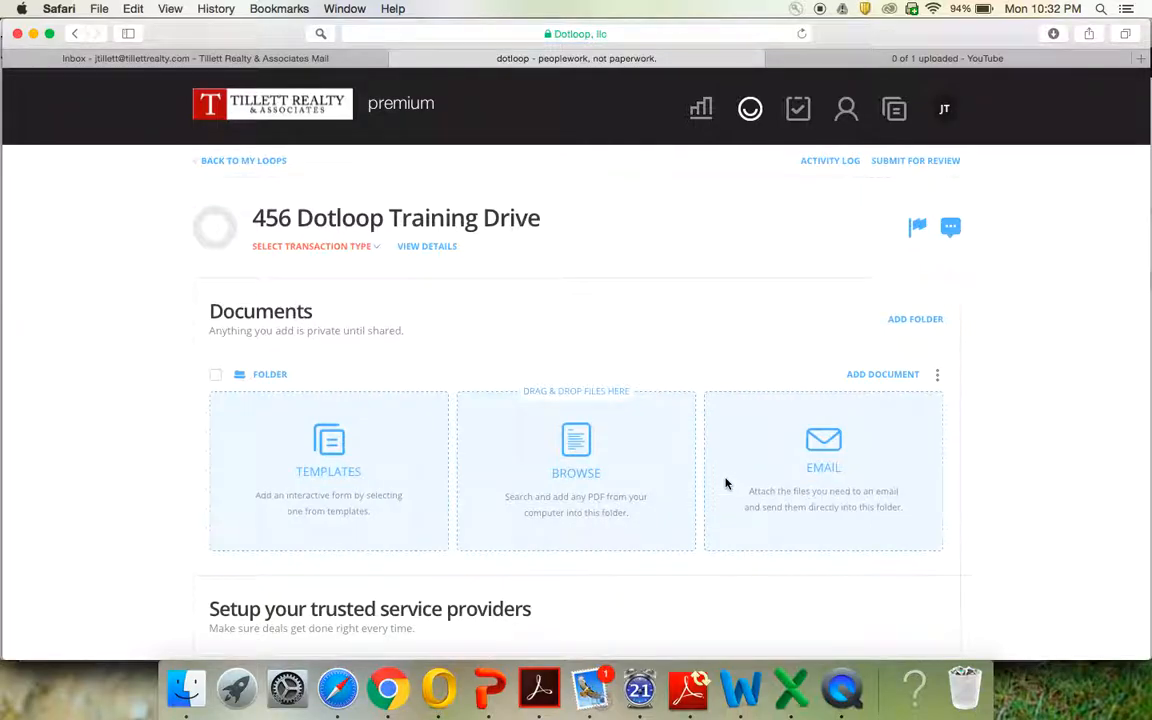
# Change your own People role from NONE to Listing Agent, then begin adding another person
pyautogui.scroll(-5, 614, 413)
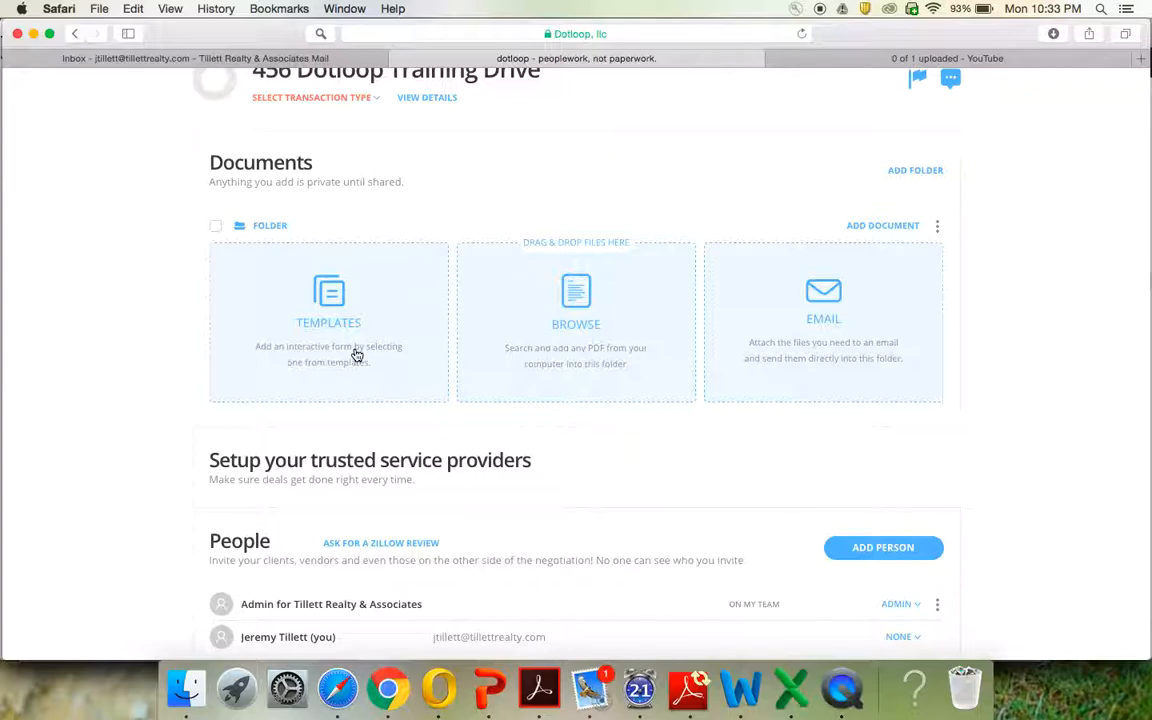
pyautogui.scroll(-2, 356, 355)
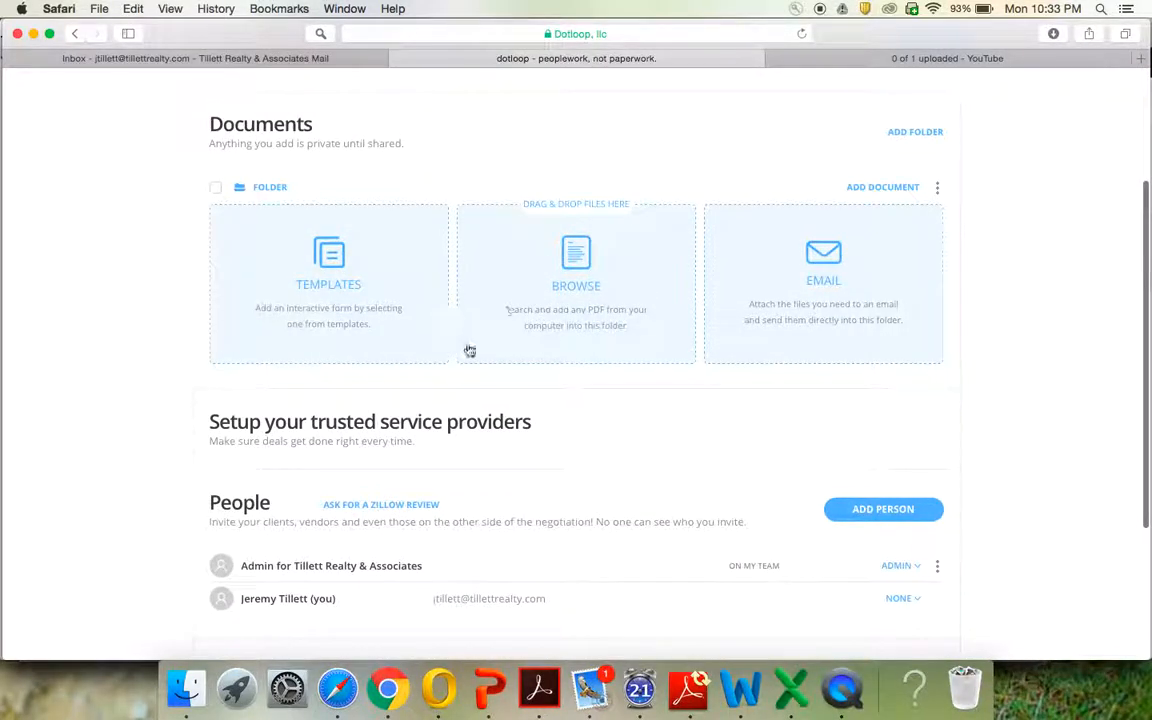
pyautogui.scroll(-4, 640, 494)
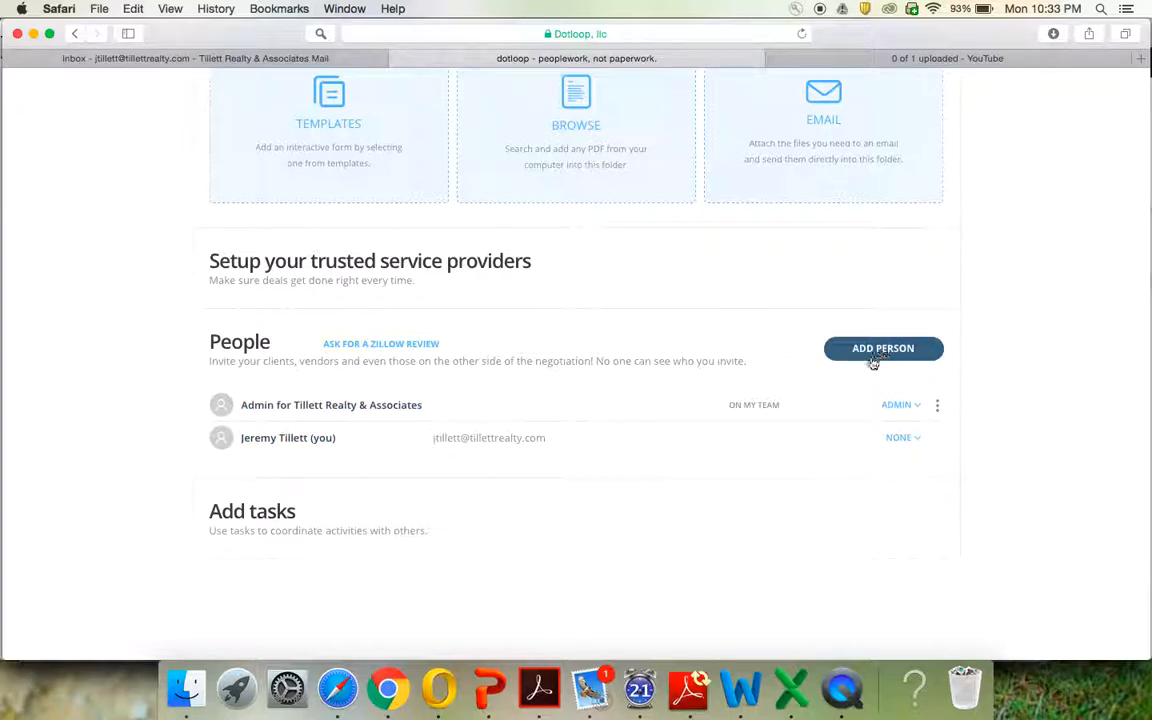
pyautogui.click(908, 439)
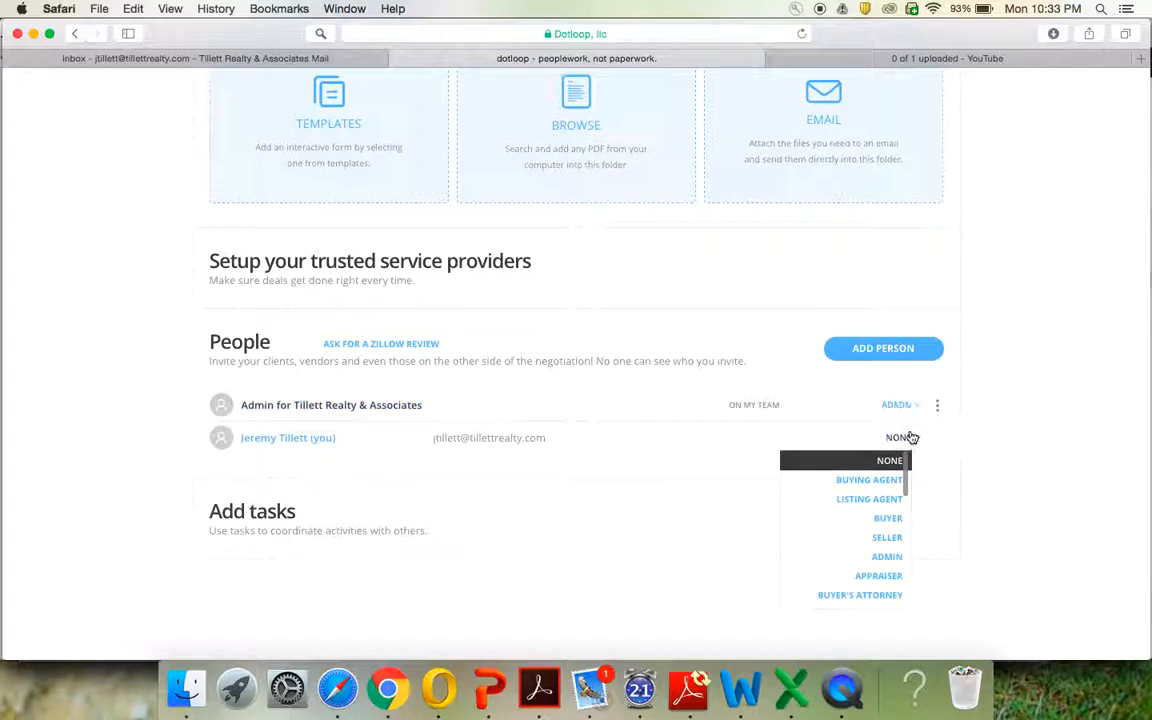
pyautogui.click(870, 499)
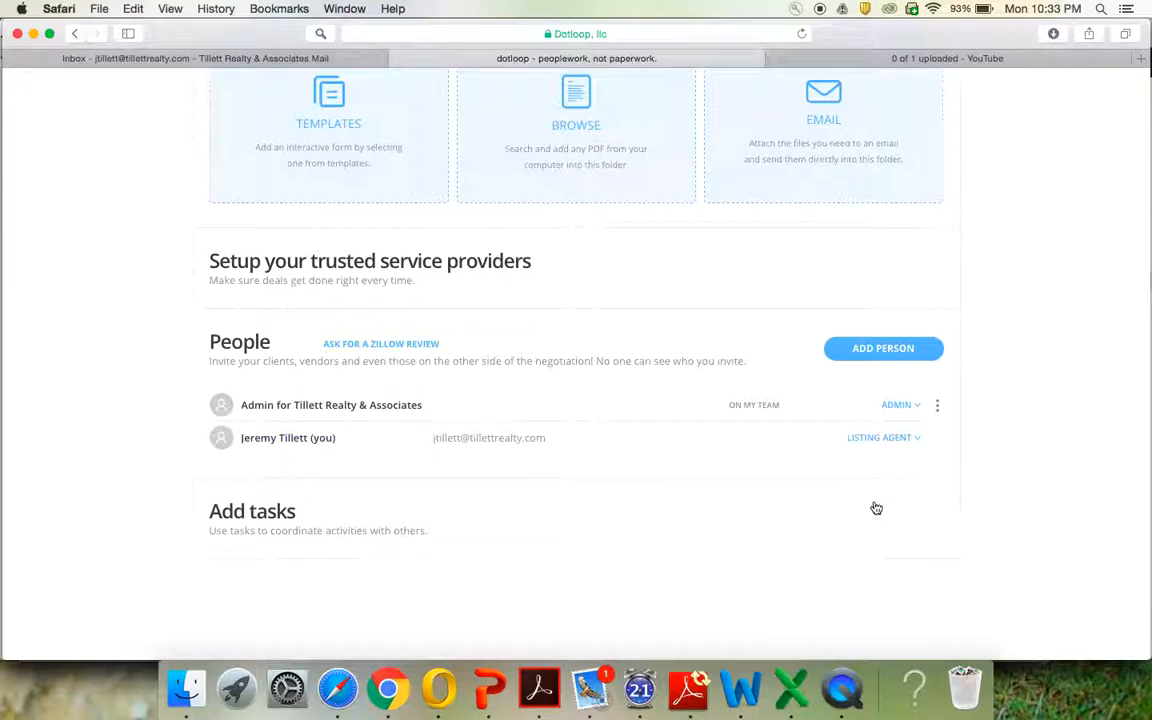
pyautogui.click(887, 350)
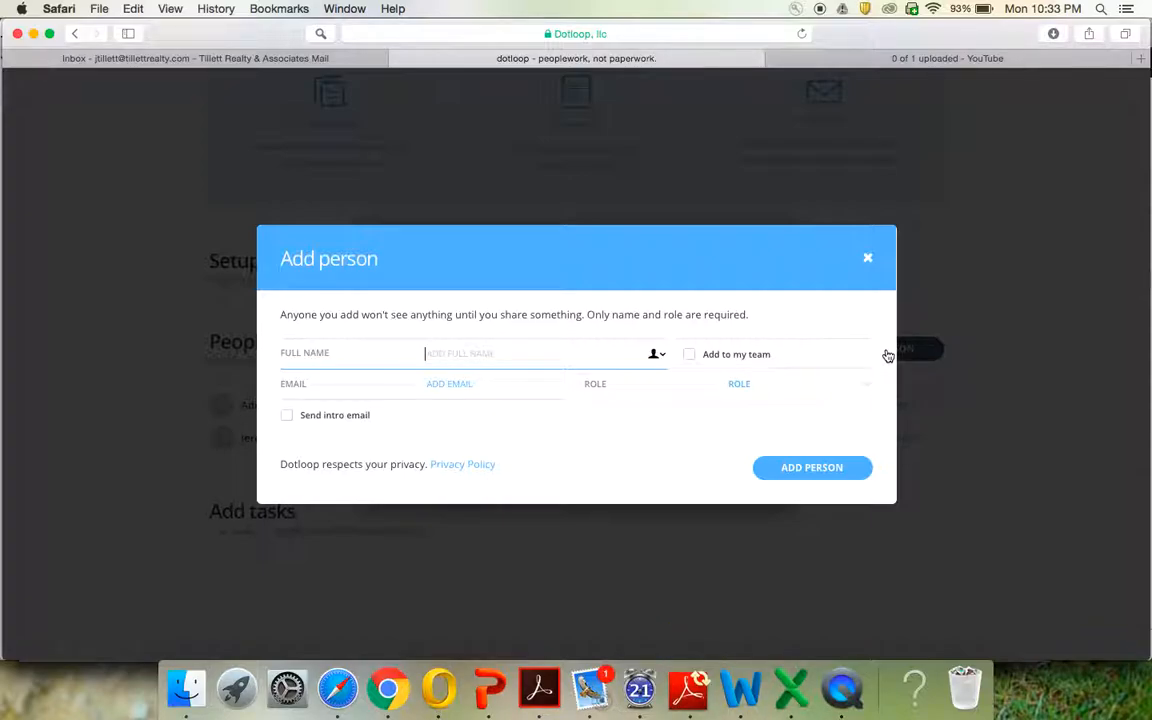
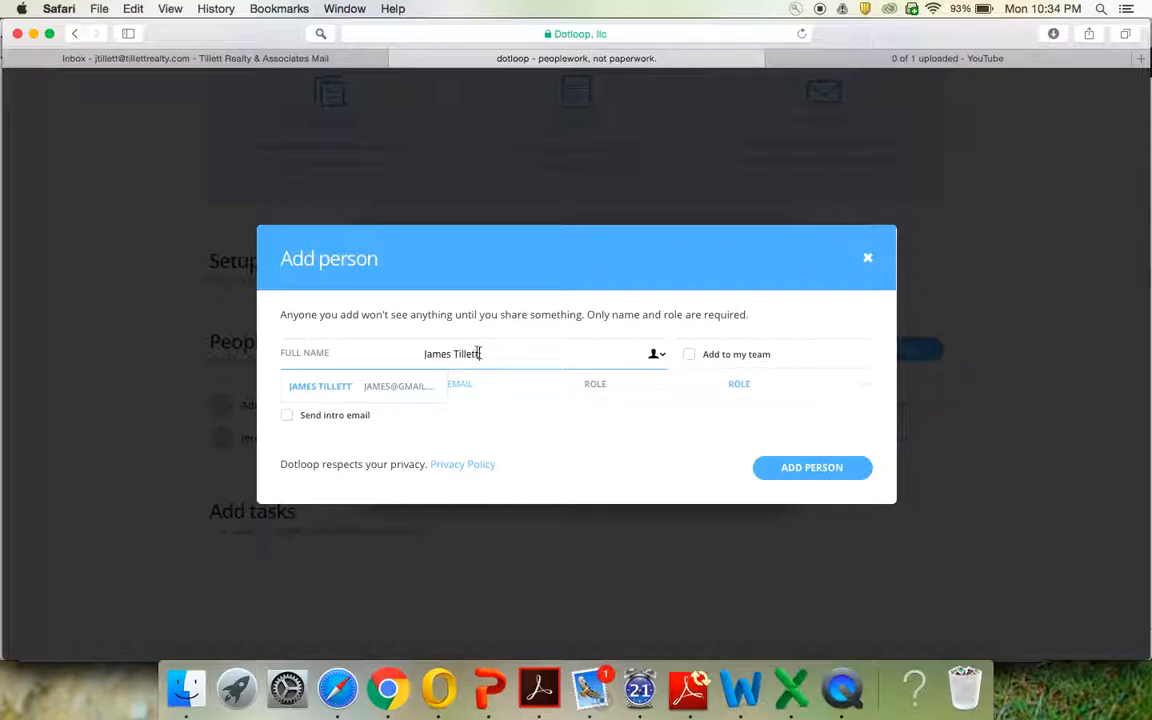
# Add a Seller with the person's full name and email, then open a fresh Add person form
pyautogui.click(395, 393)
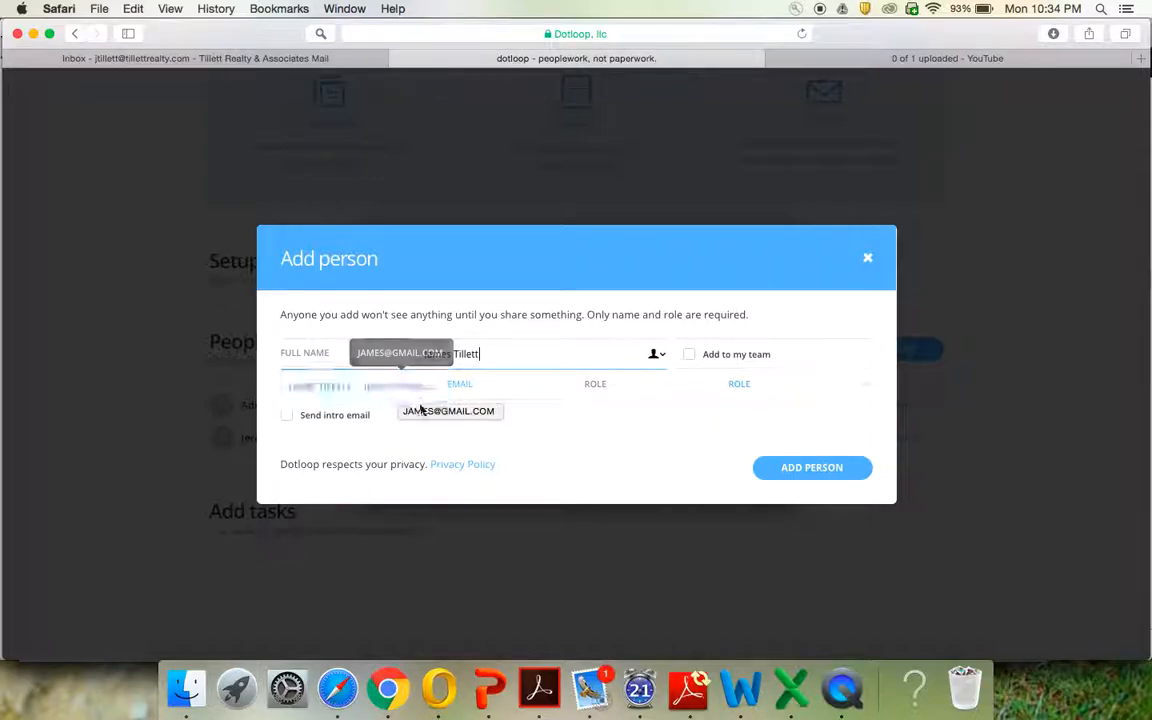
pyautogui.click(495, 380)
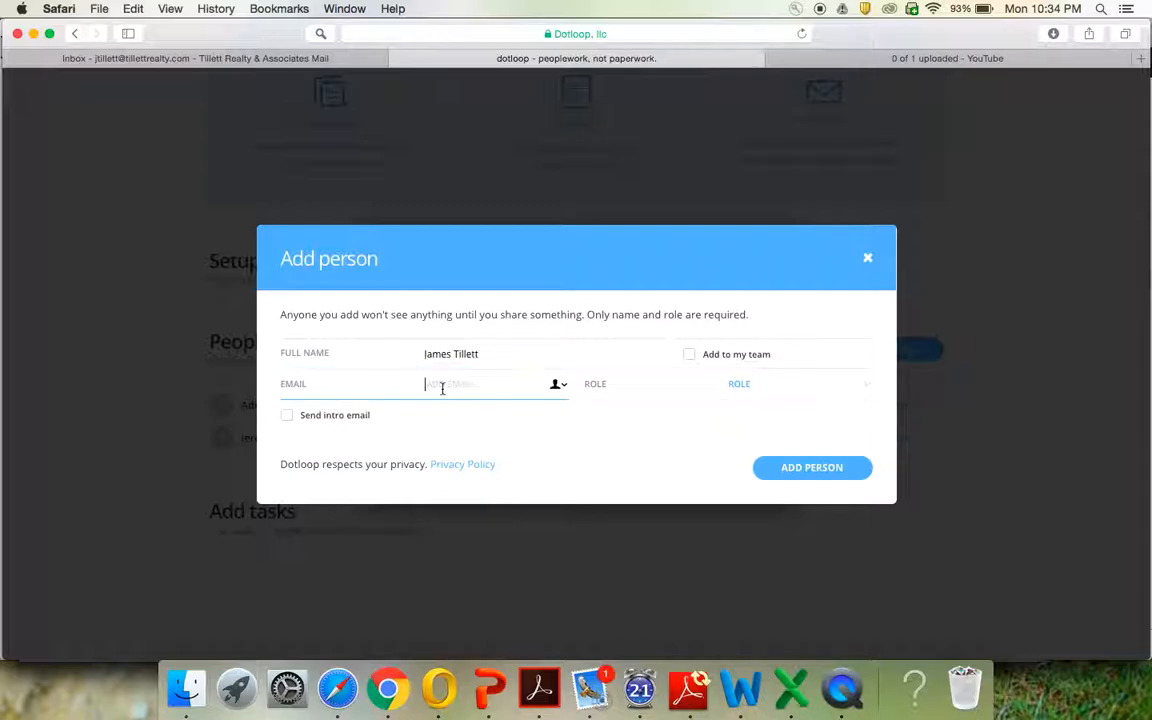
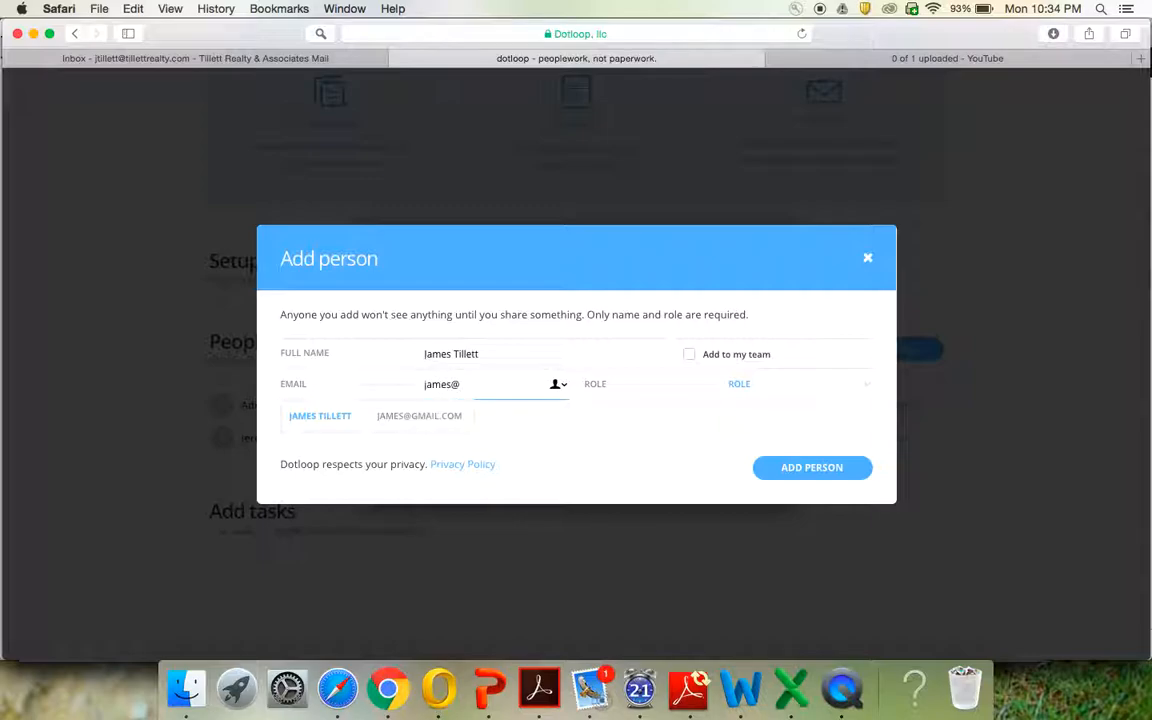
pyautogui.click(756, 384)
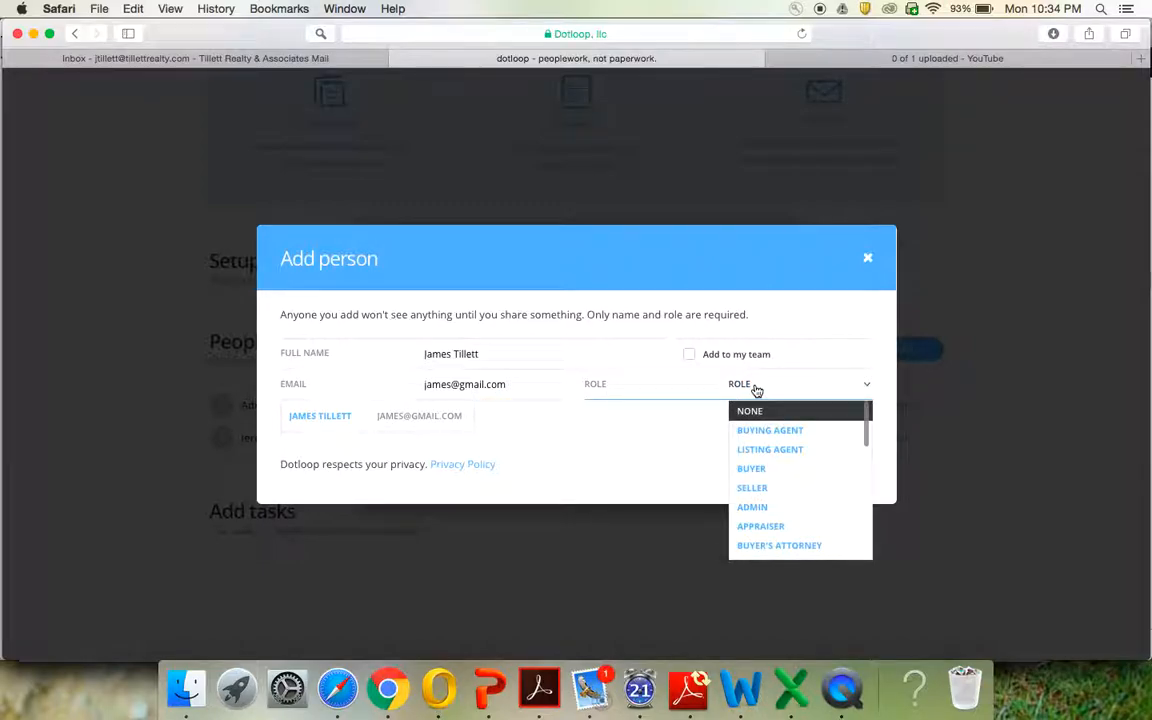
pyautogui.click(772, 488)
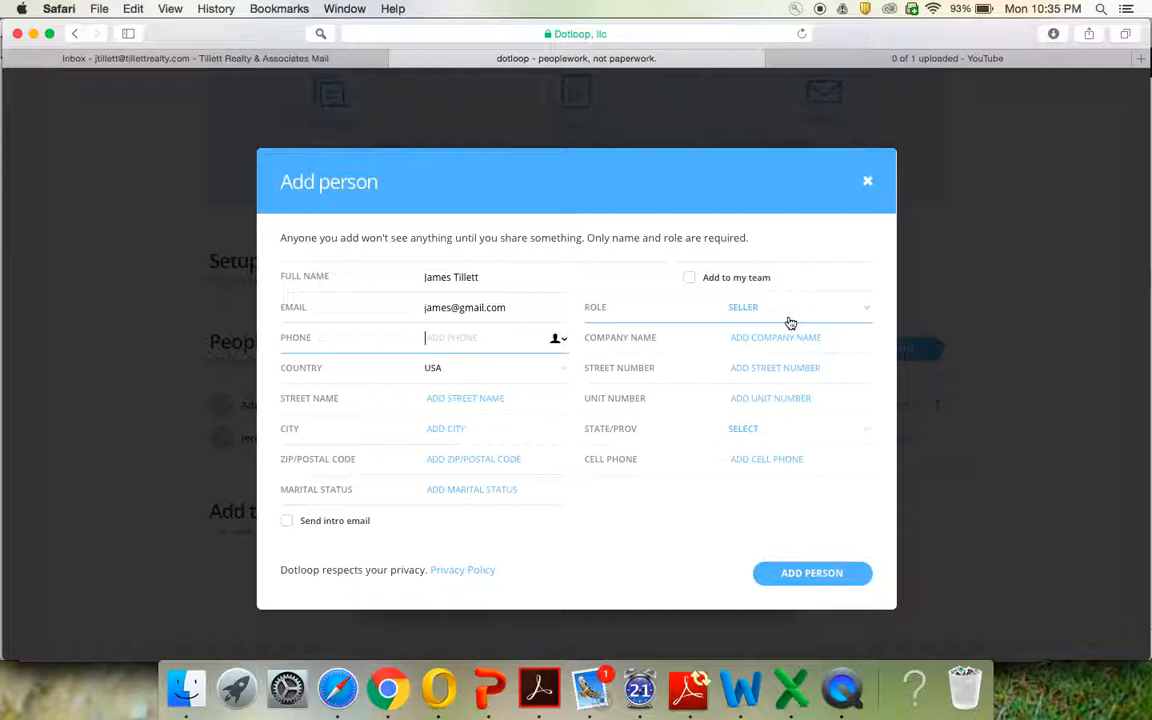
pyautogui.click(793, 573)
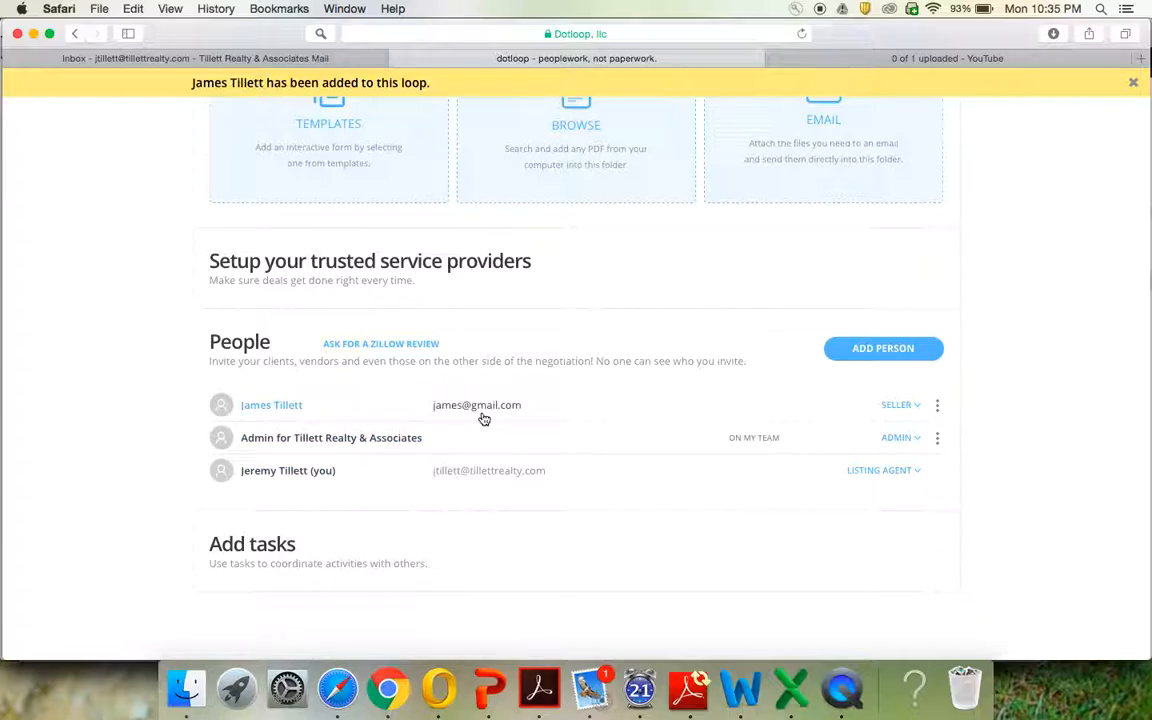
pyautogui.click(882, 357)
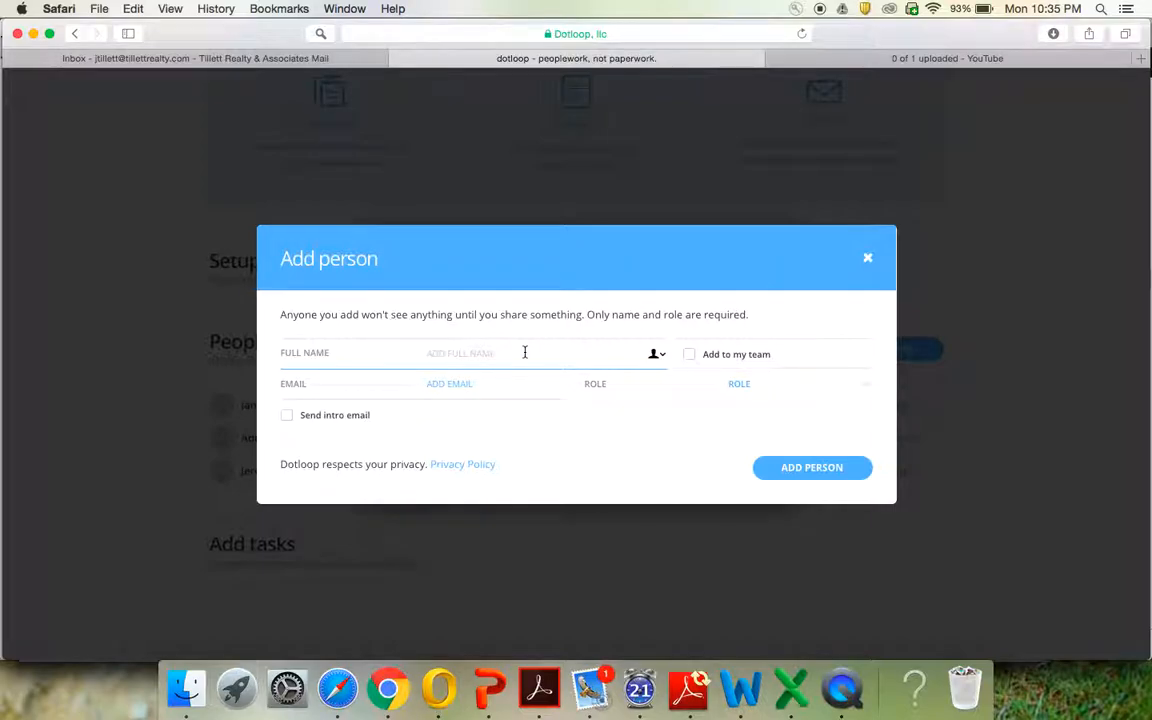
# Add the second Seller, entering their full name and email address
pyautogui.click(474, 385)
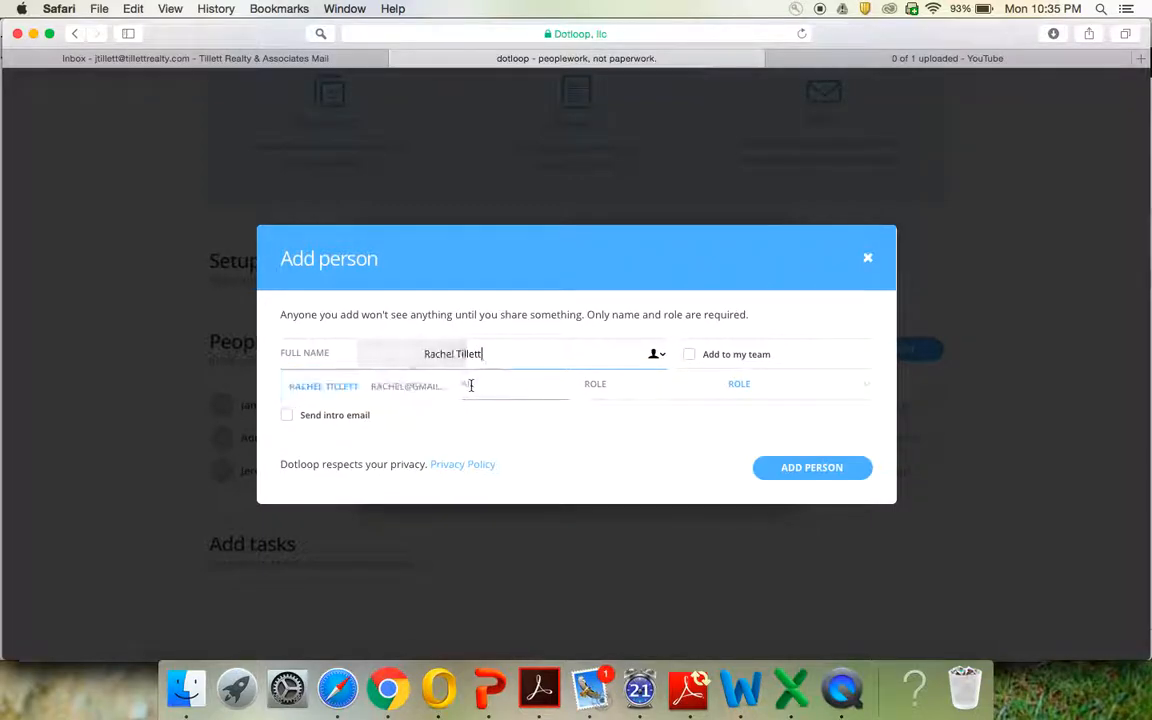
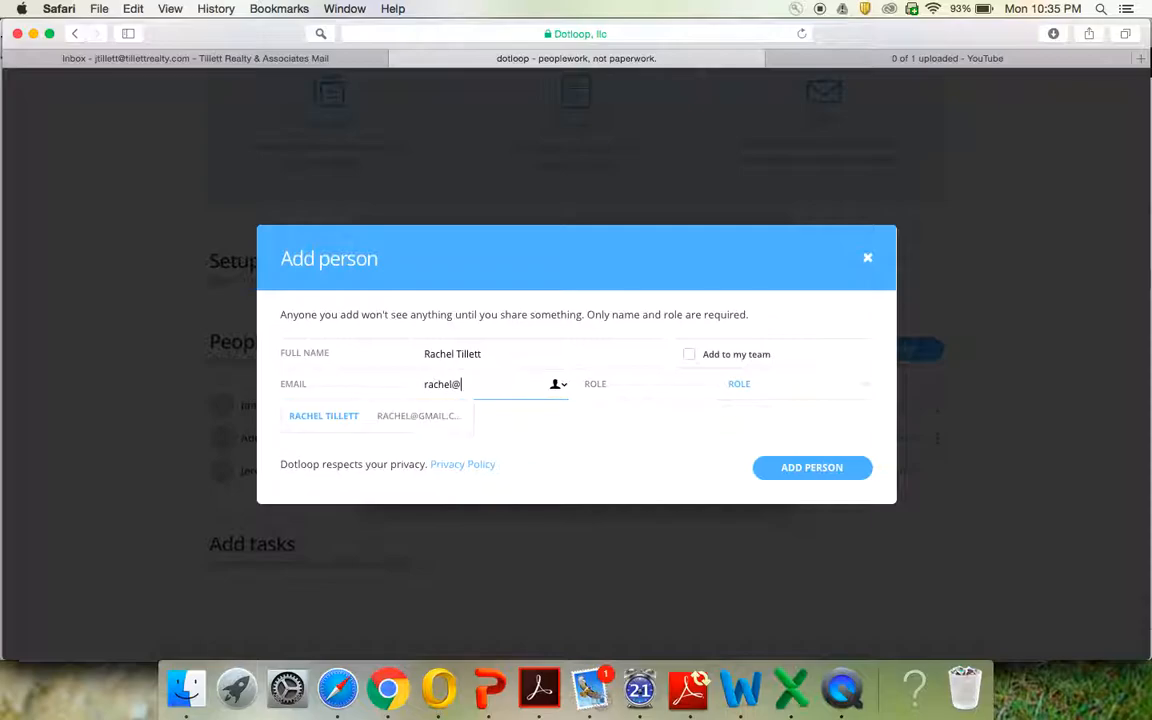
pyautogui.click(766, 382)
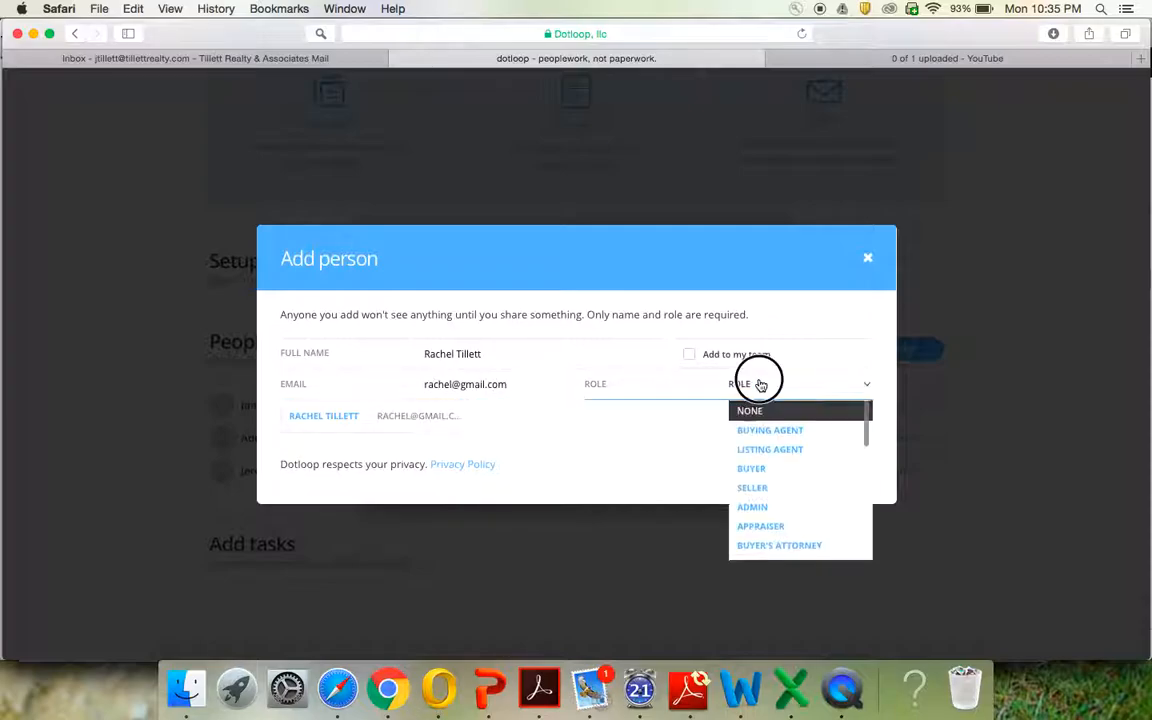
pyautogui.click(777, 488)
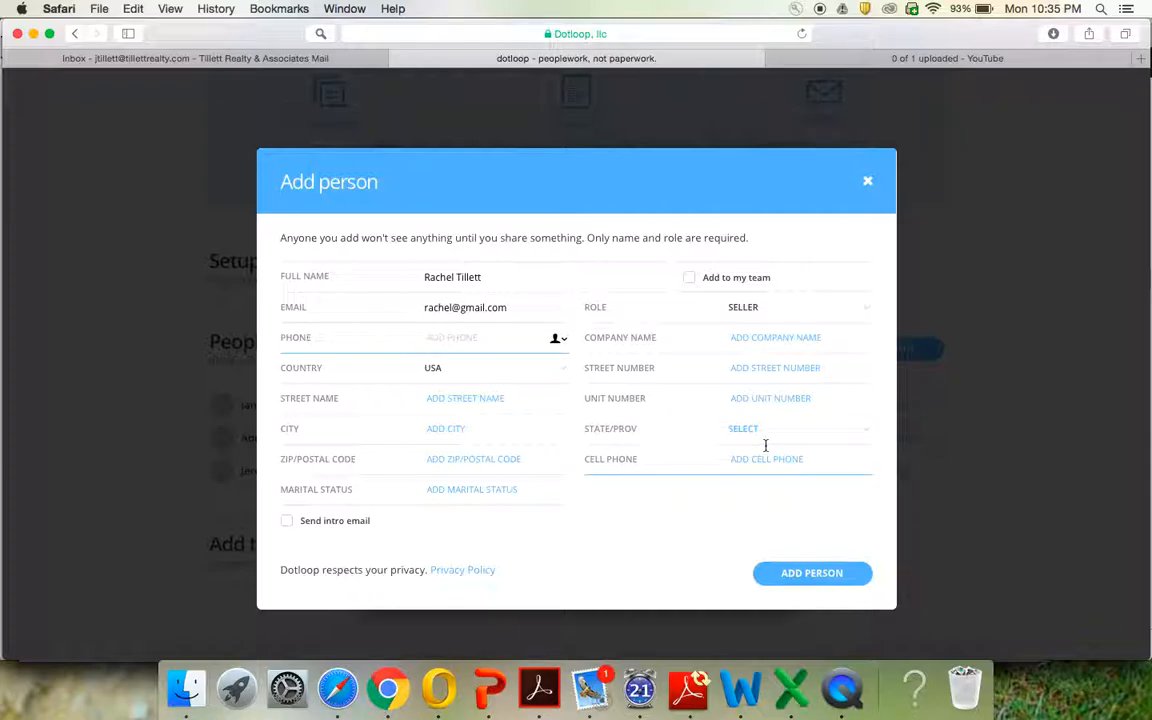
pyautogui.click(811, 573)
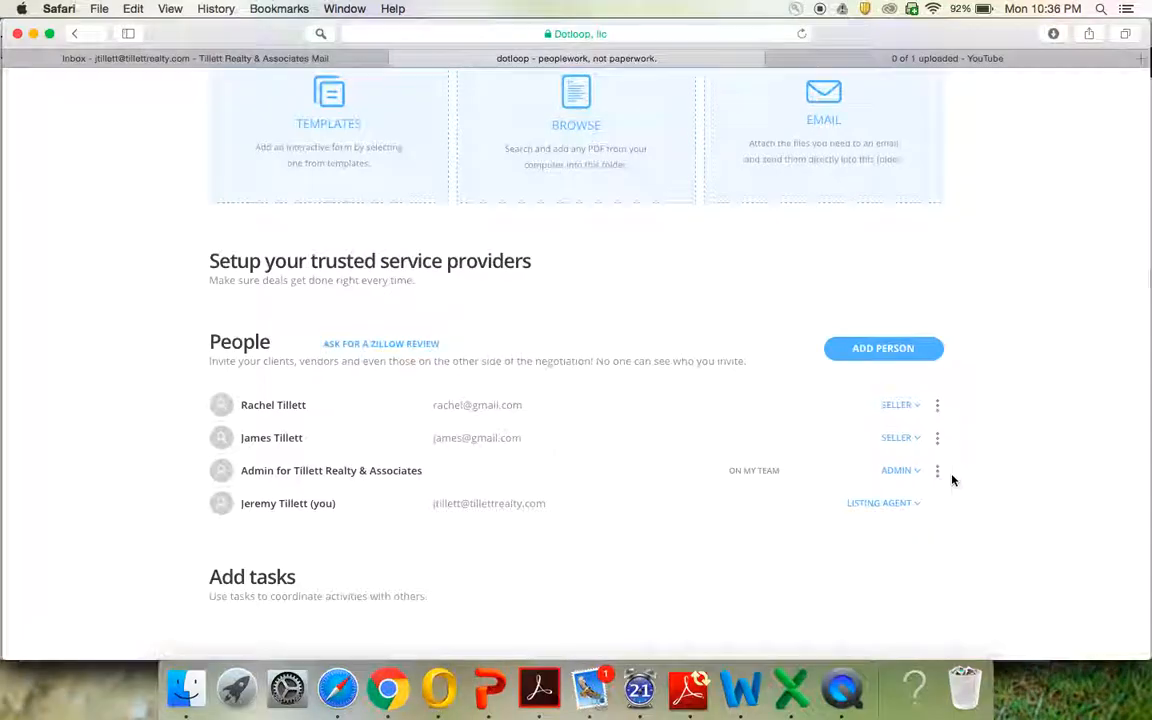
# Copy the TREC 'Information About Brokerage Services' Listing template into the loop's documents
pyautogui.scroll(3, 952, 480)
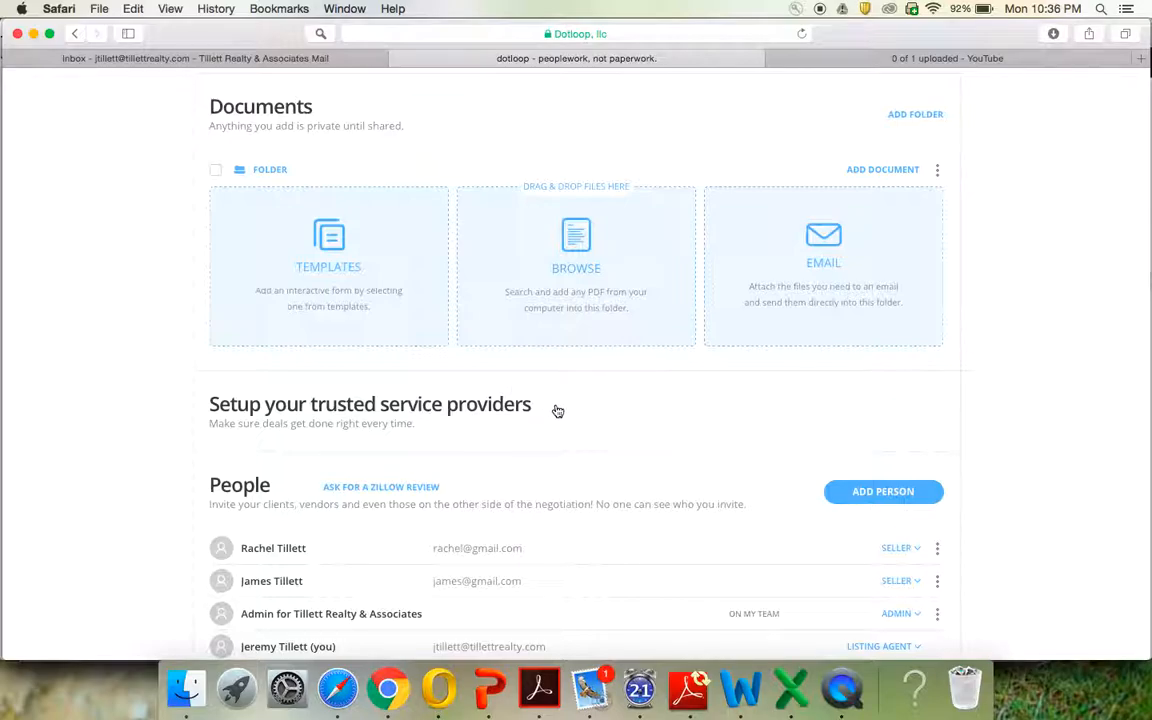
pyautogui.click(325, 259)
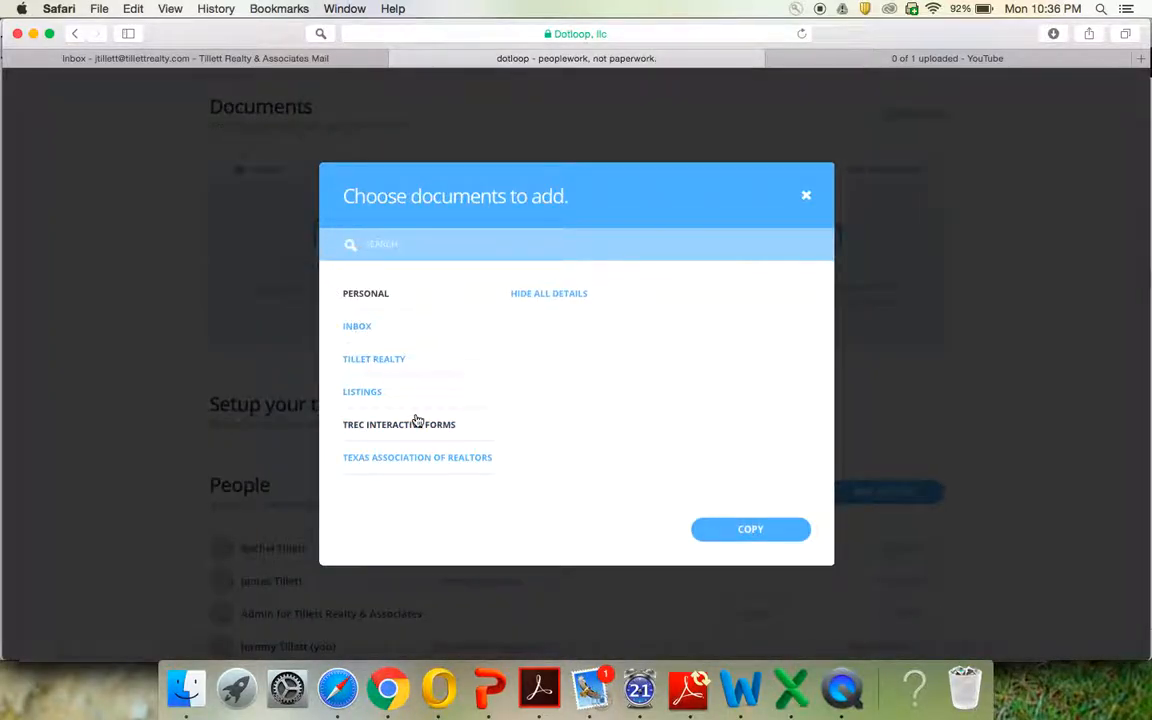
pyautogui.click(420, 432)
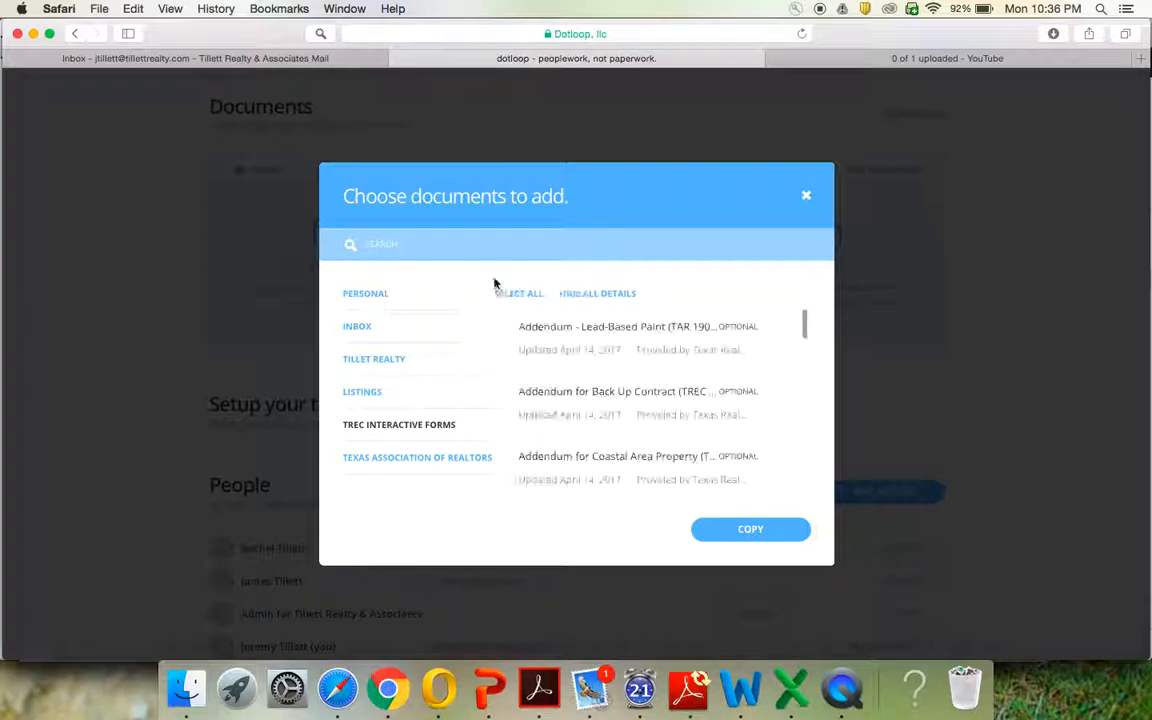
pyautogui.click(499, 238)
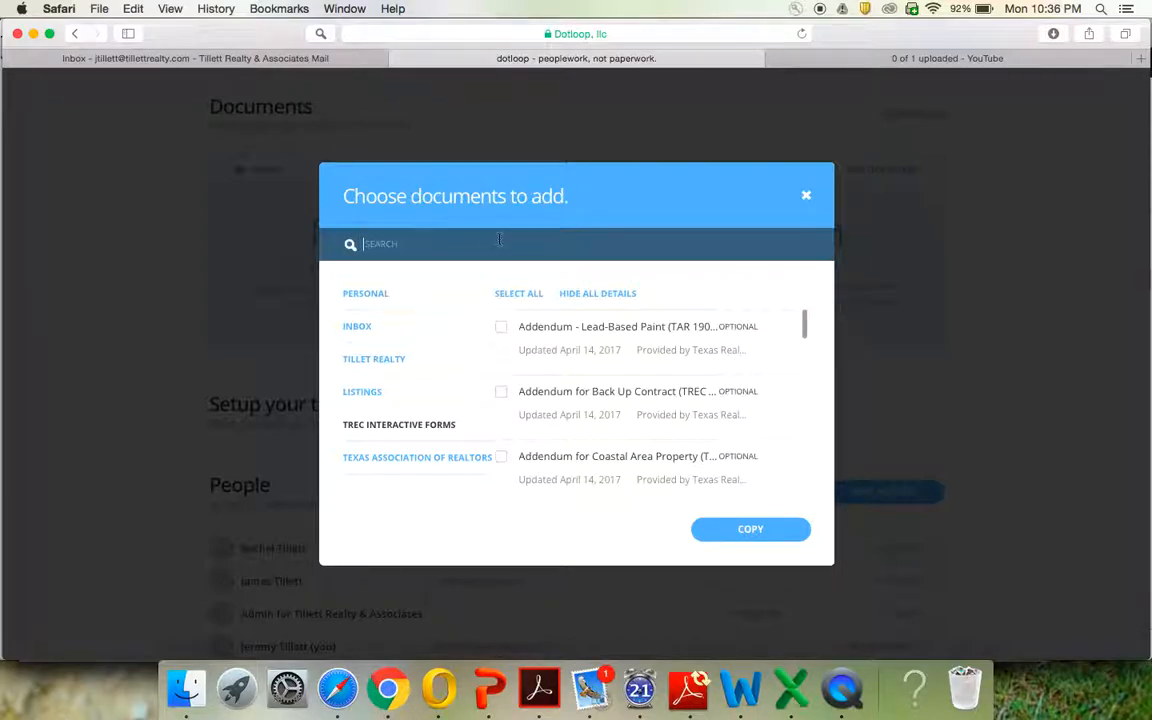
pyautogui.write('Inf')
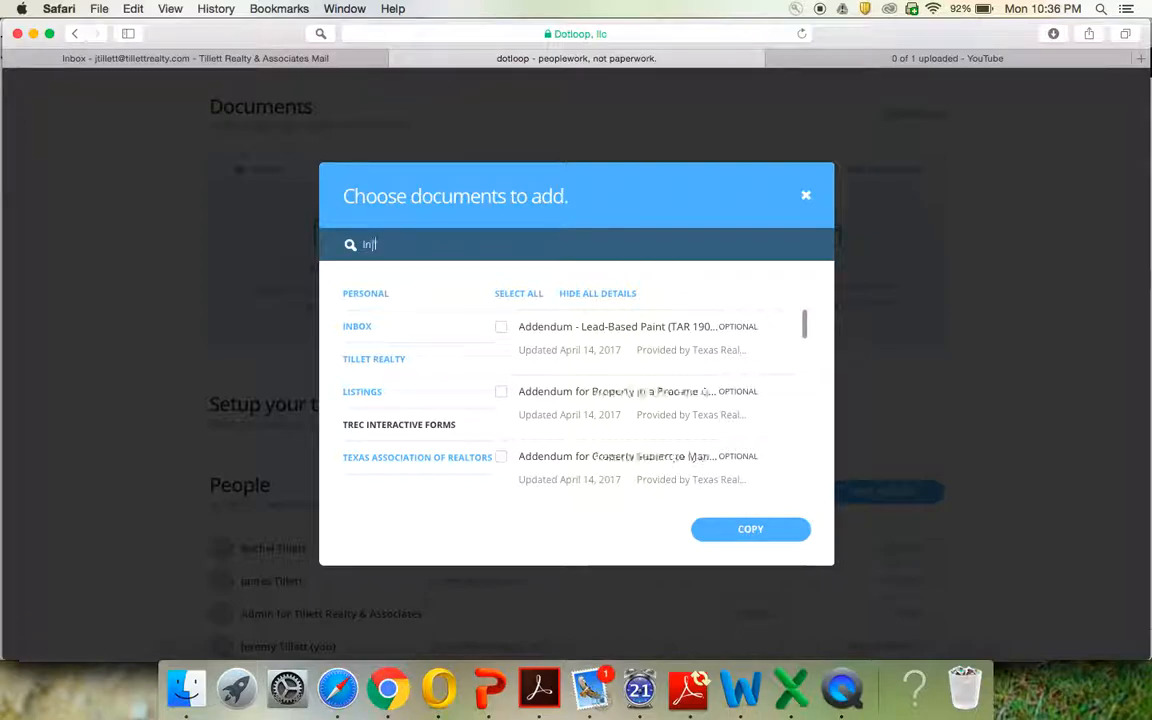
pyautogui.write('ormation About')
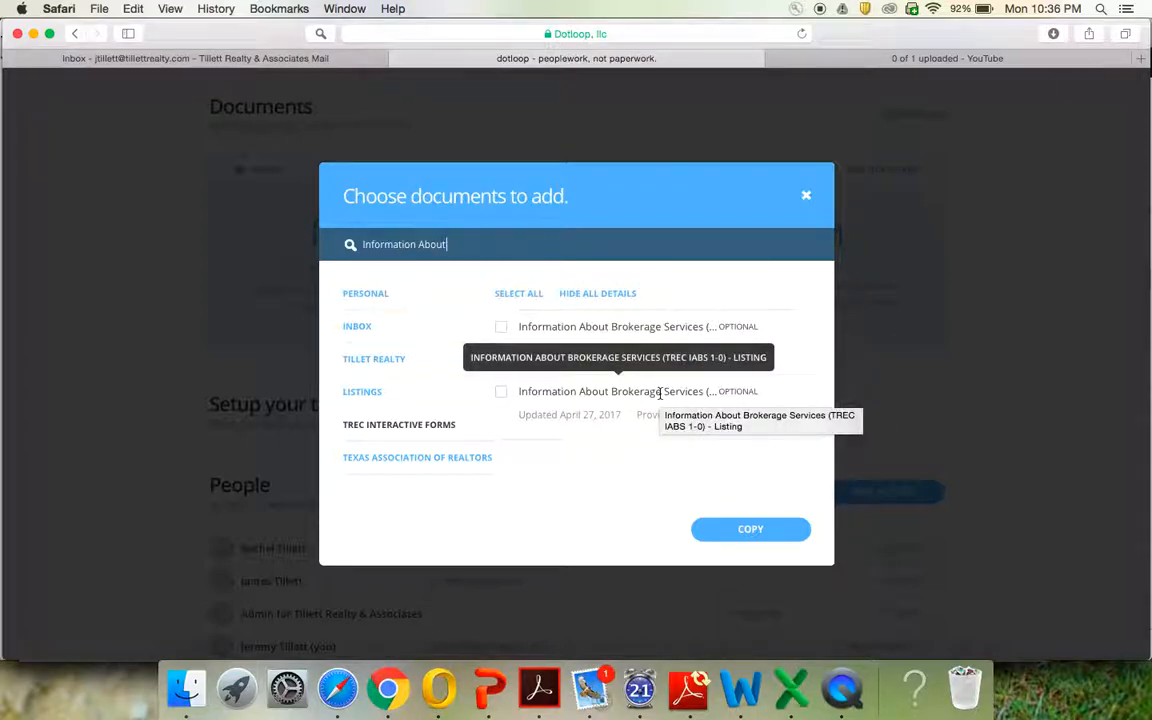
pyautogui.click(504, 396)
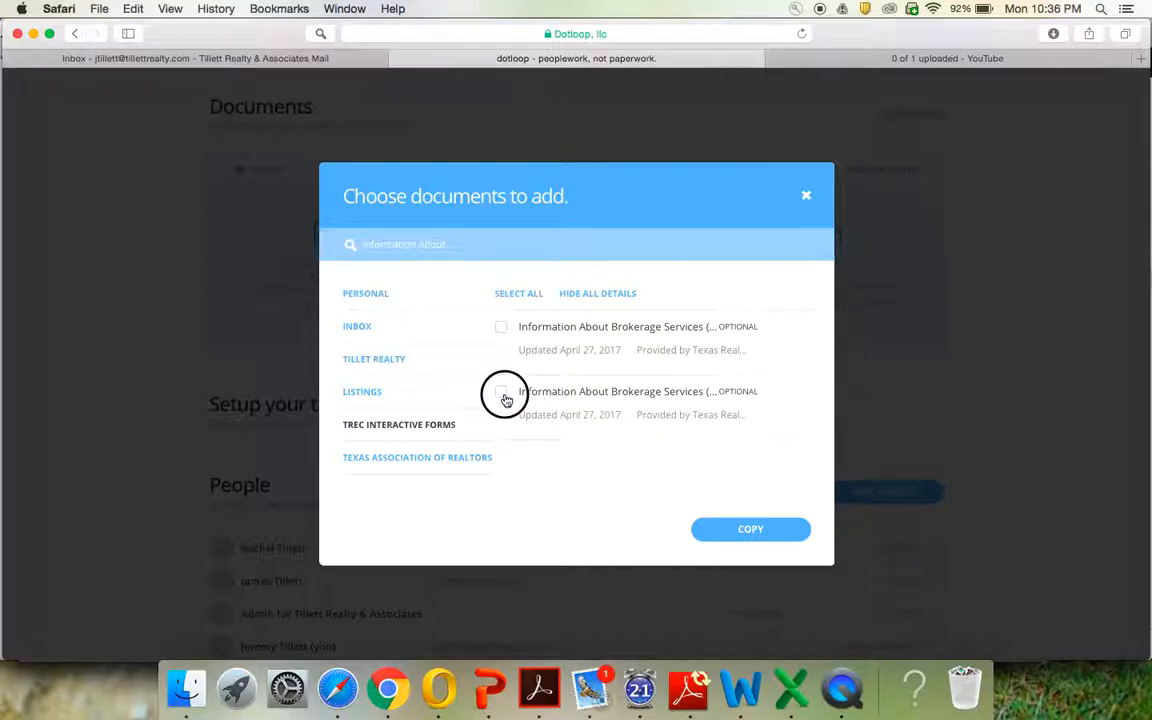
pyautogui.click(760, 531)
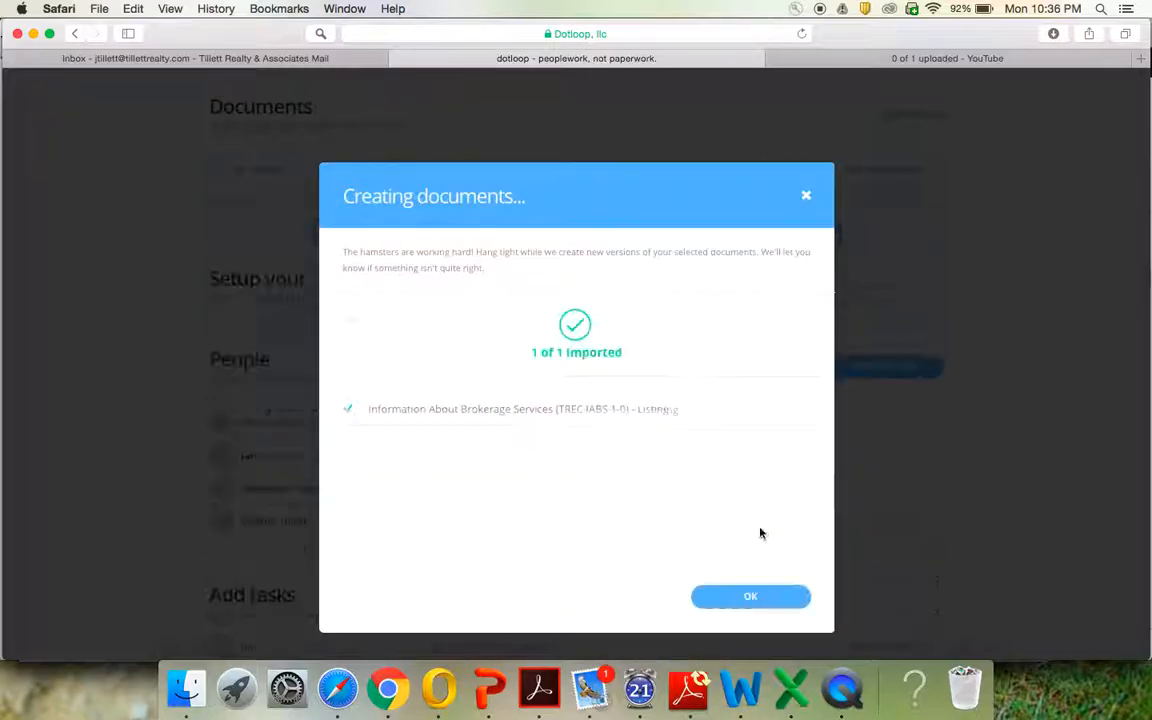
pyautogui.click(752, 597)
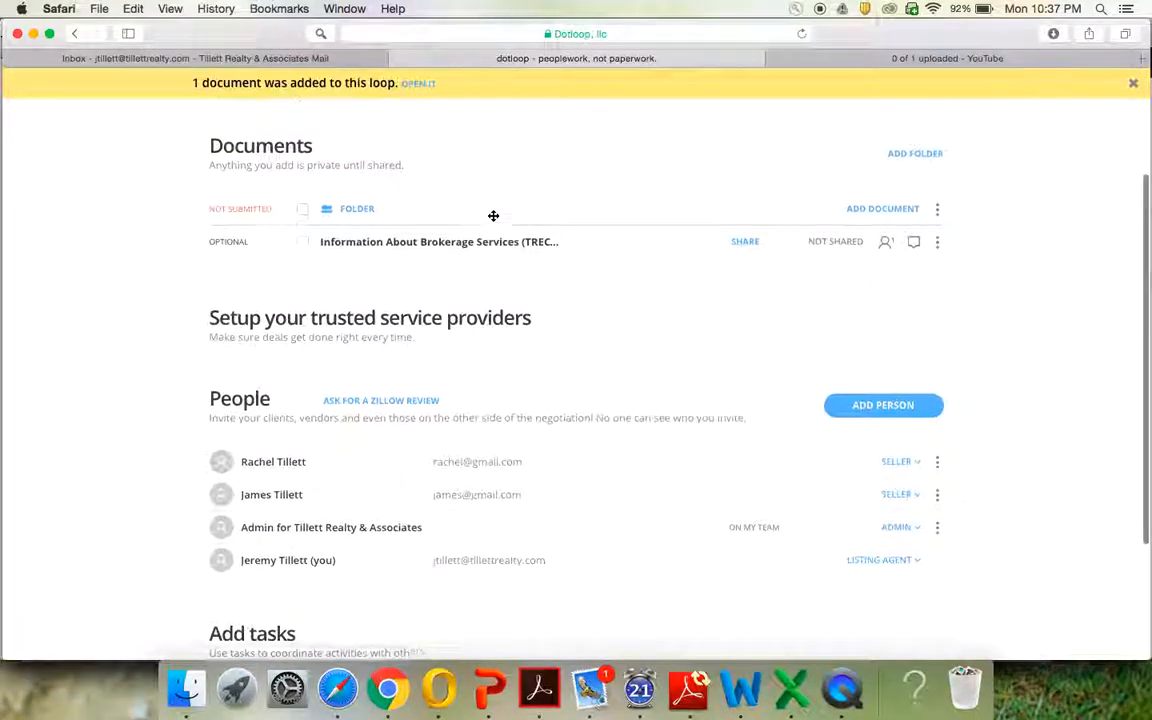
# Reopen the template chooser from the folder's Add Document option
pyautogui.scroll(3, 493, 217)
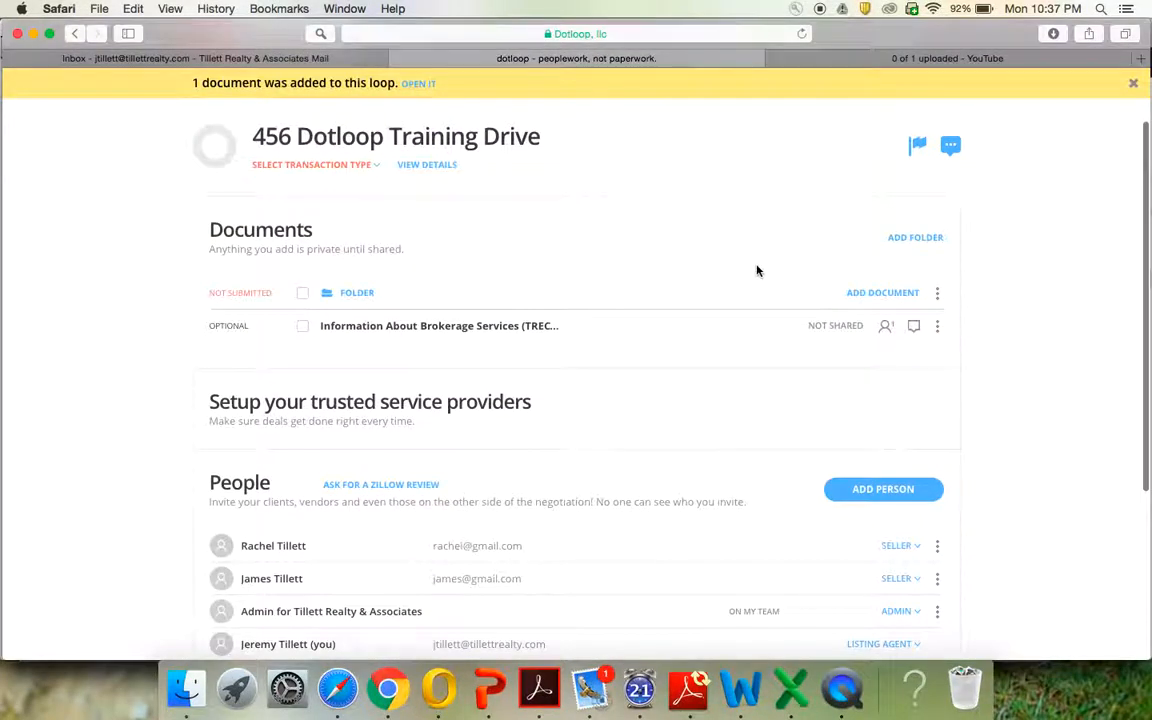
pyautogui.click(899, 300)
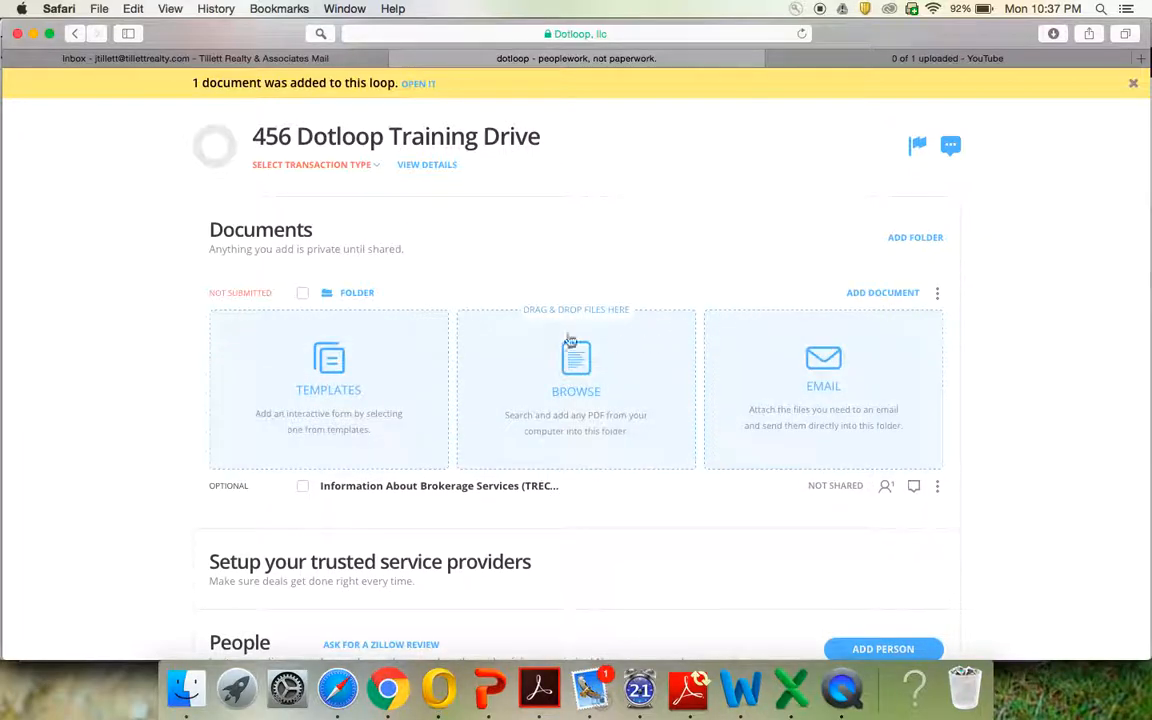
pyautogui.click(335, 368)
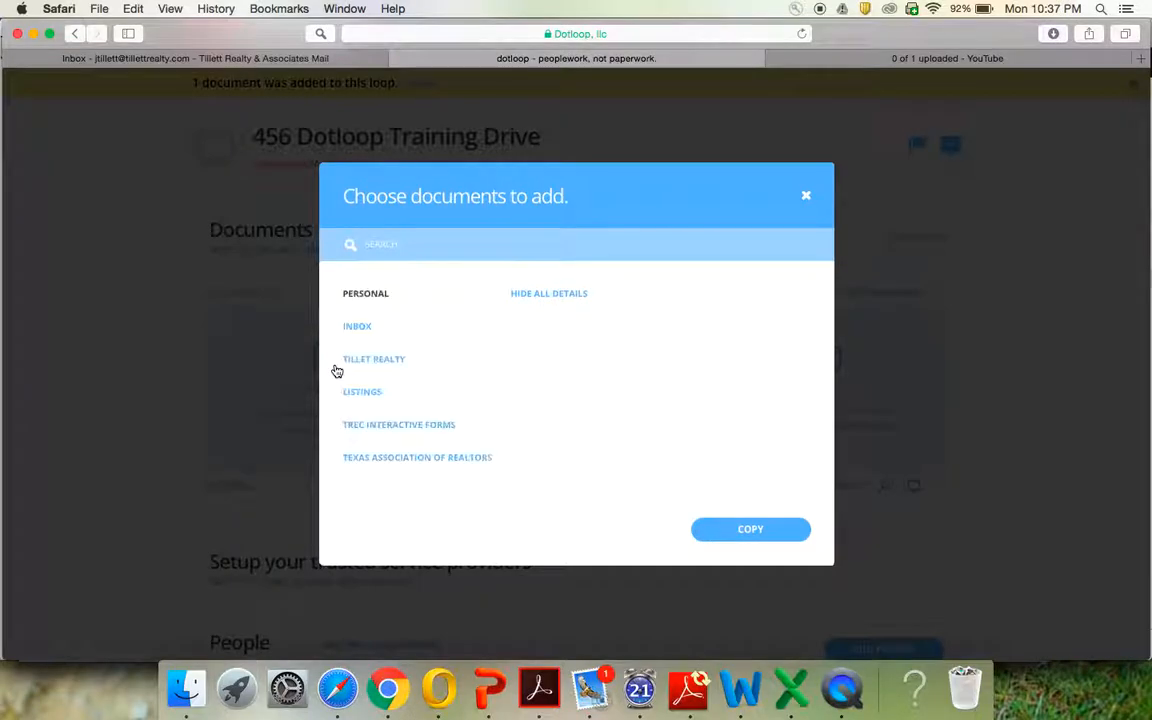
# Search the TREC Interactive Forms templates for 'Listing'
pyautogui.click(411, 427)
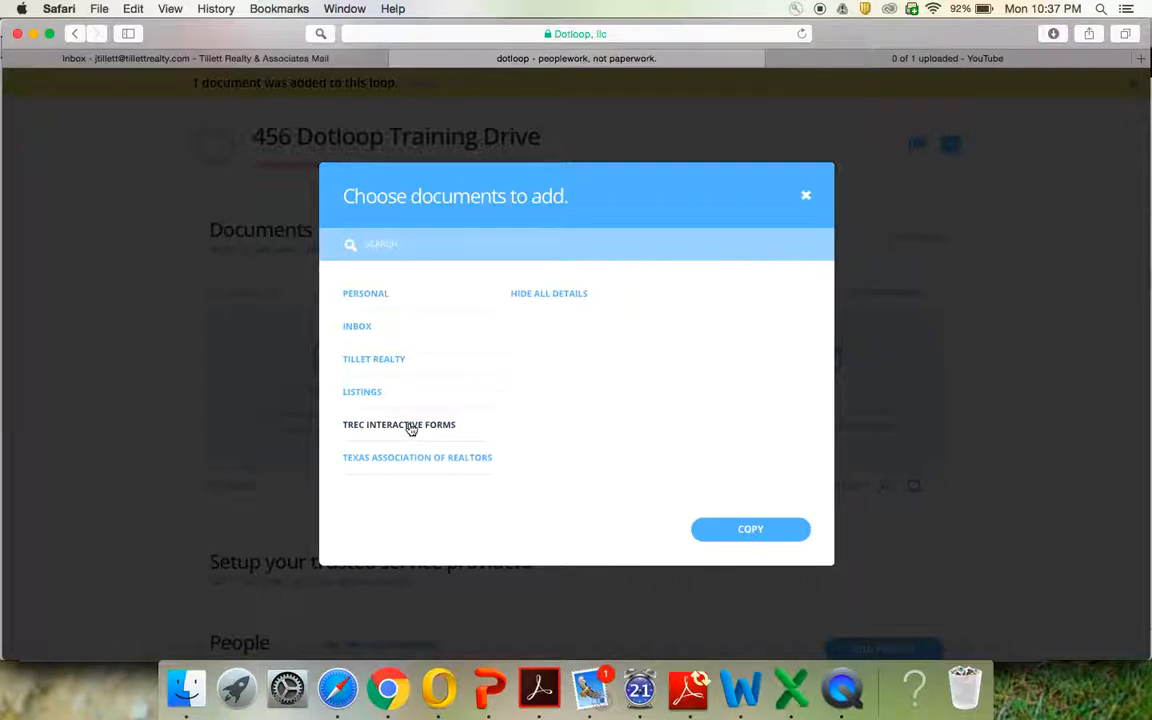
pyautogui.click(514, 243)
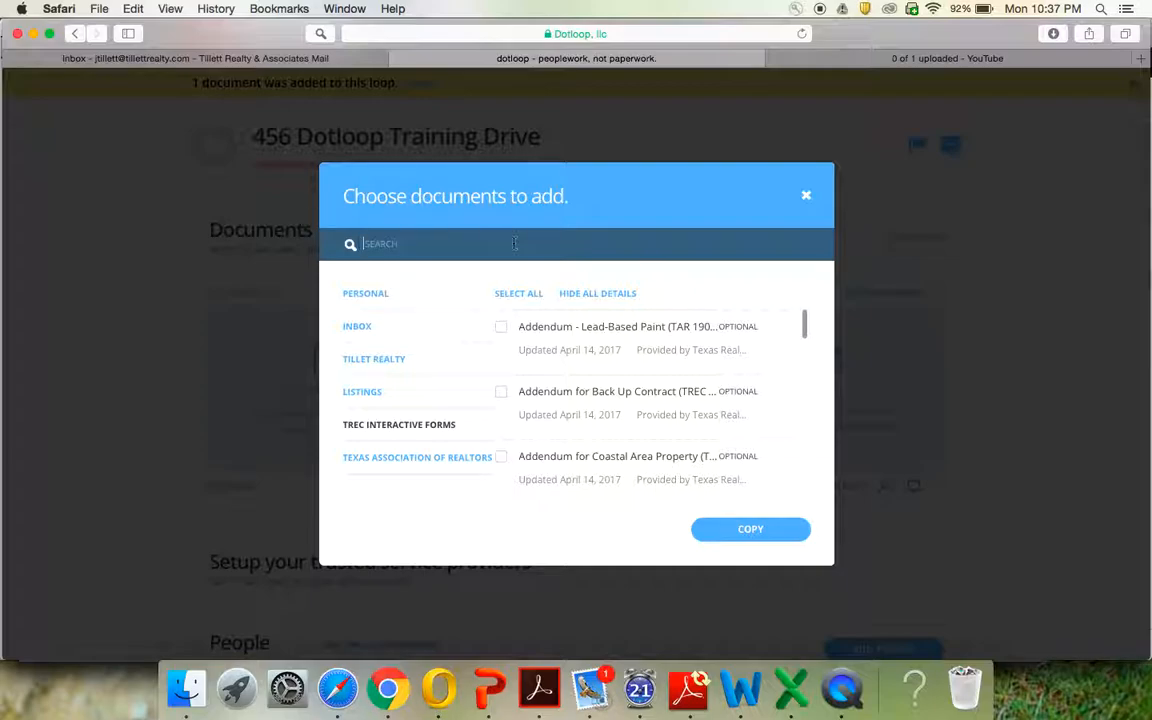
pyautogui.write('Listing')
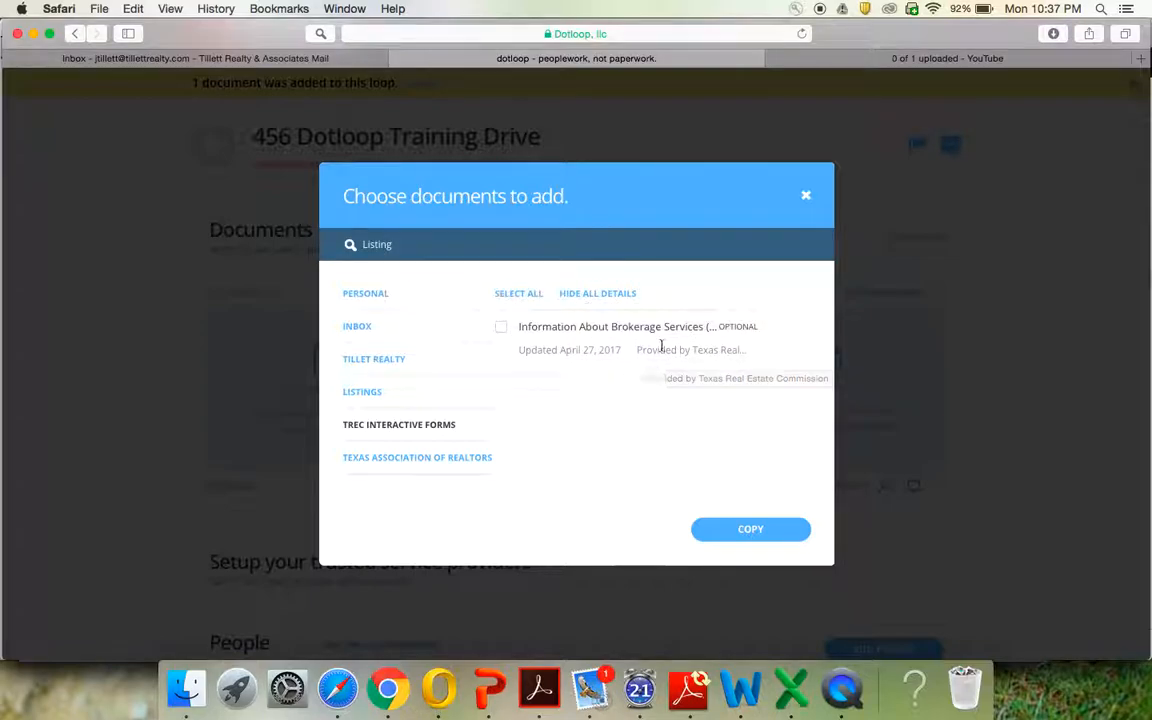
# Search Texas Association of Realtors forms for 'Listing' and tick the second Residential Listing Agreement
pyautogui.click(427, 460)
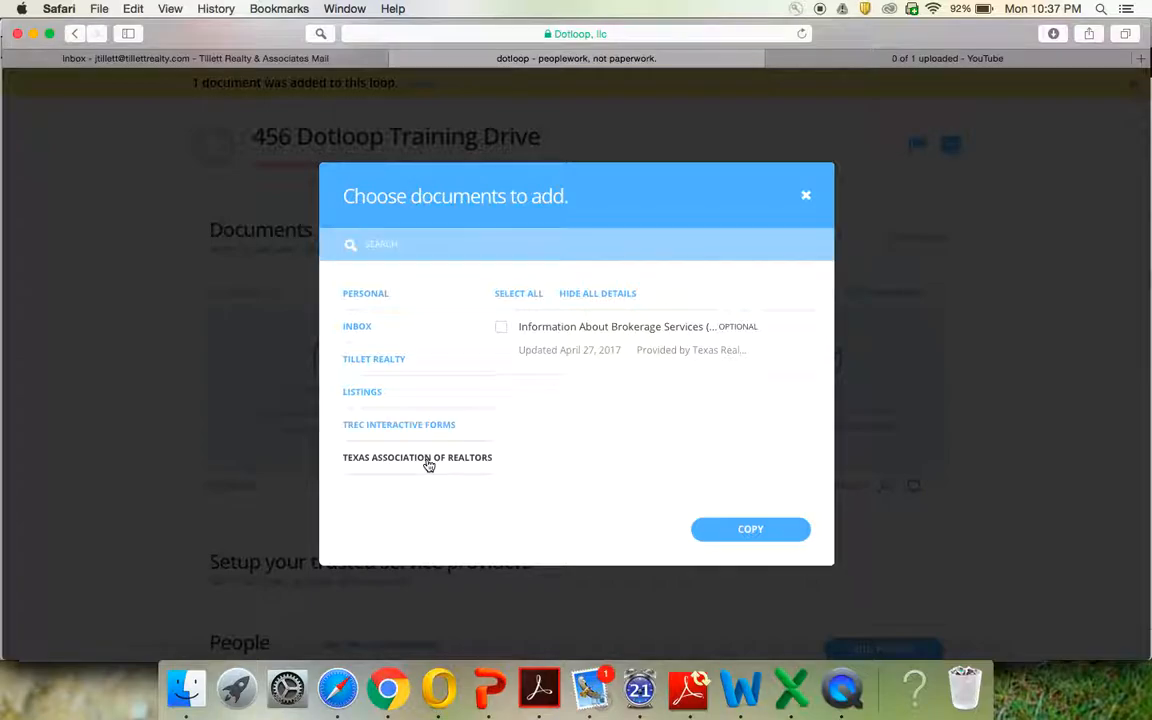
pyautogui.click(487, 245)
pyautogui.write('Listing')
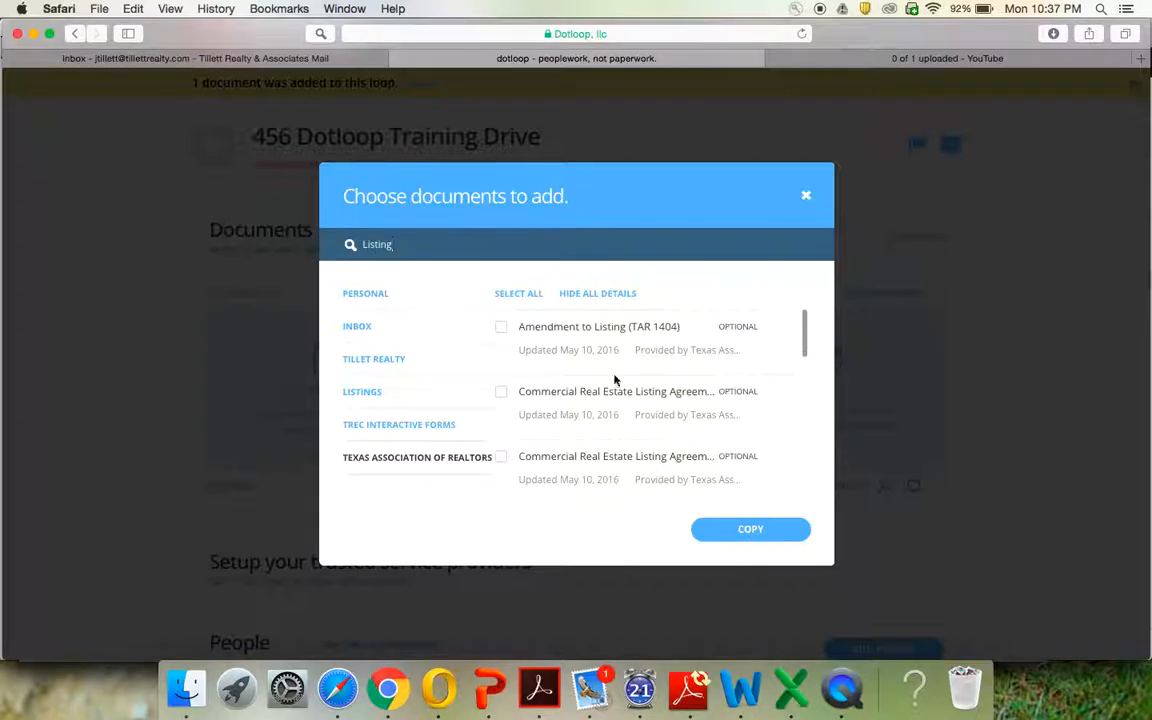
pyautogui.scroll(-5, 614, 380)
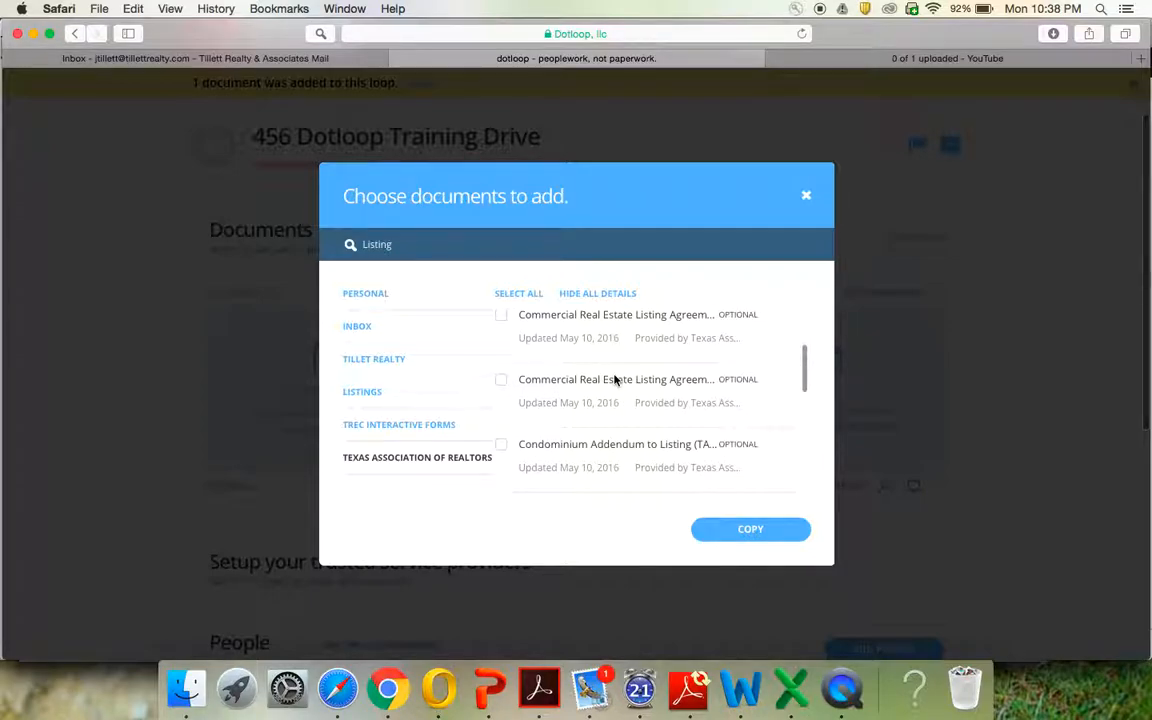
pyautogui.scroll(-3, 614, 380)
pyautogui.scroll(-3, 614, 380)
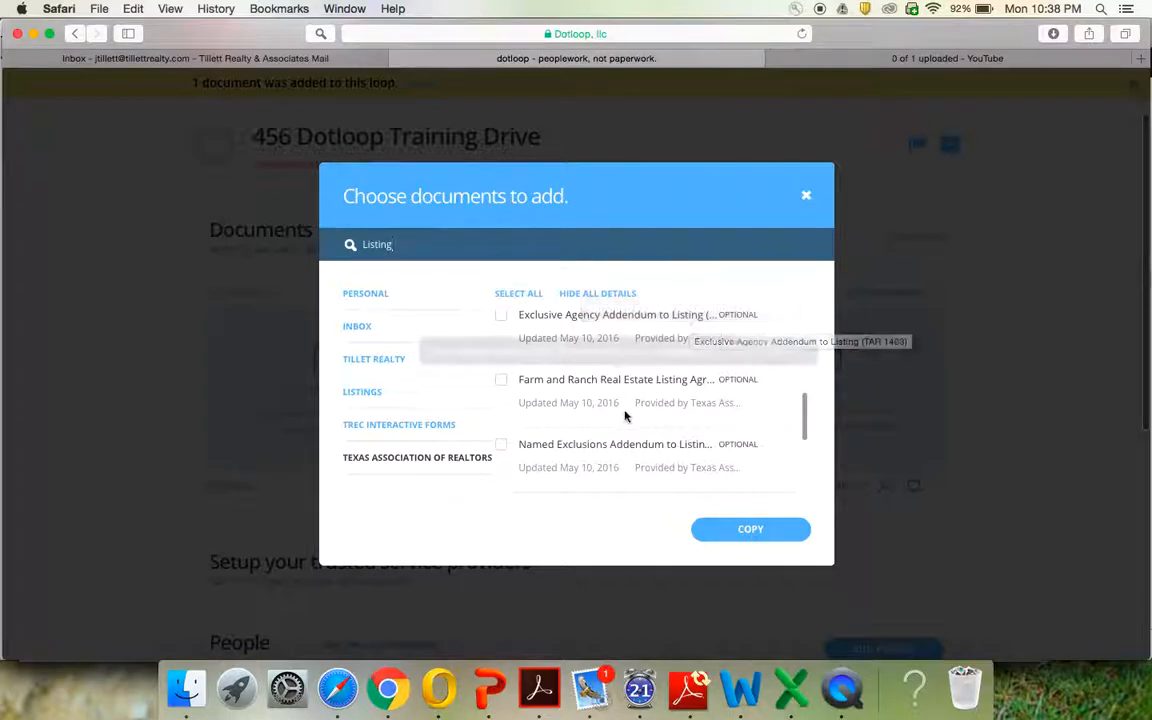
pyautogui.scroll(-3, 622, 414)
pyautogui.scroll(-2, 622, 414)
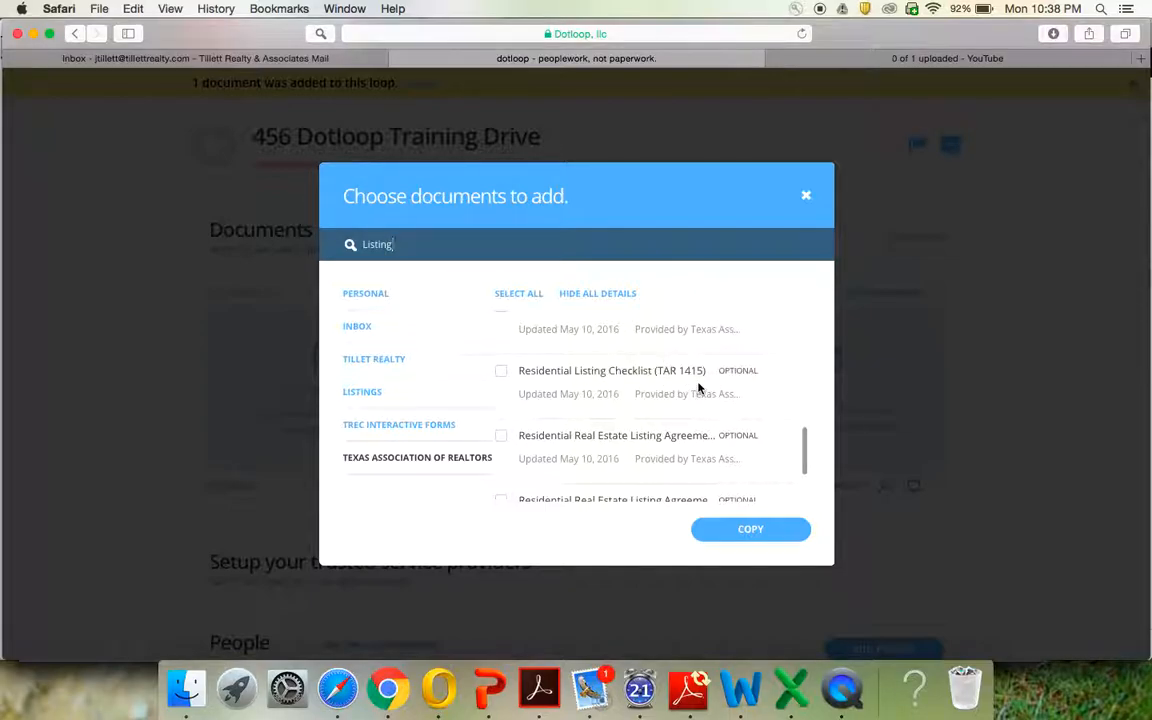
pyautogui.scroll(-3, 698, 388)
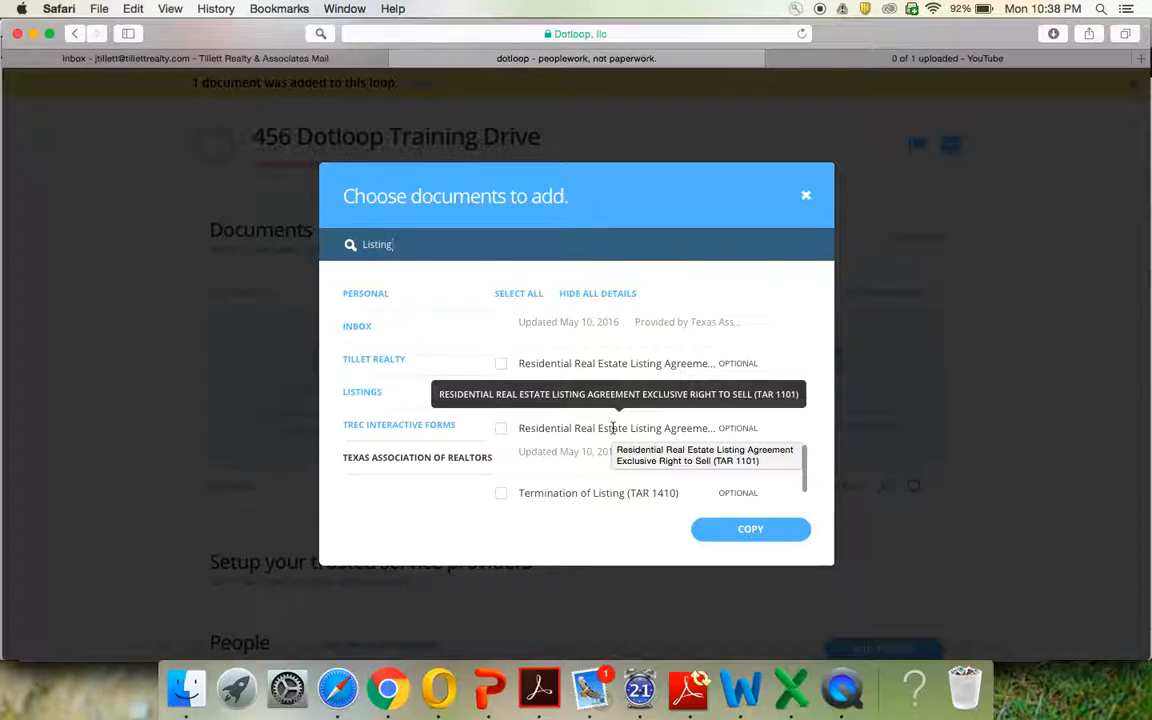
pyautogui.click(501, 430)
# Copy the selected TAR 1101 listing agreement into the loop and acknowledge the import
pyautogui.click(750, 531)
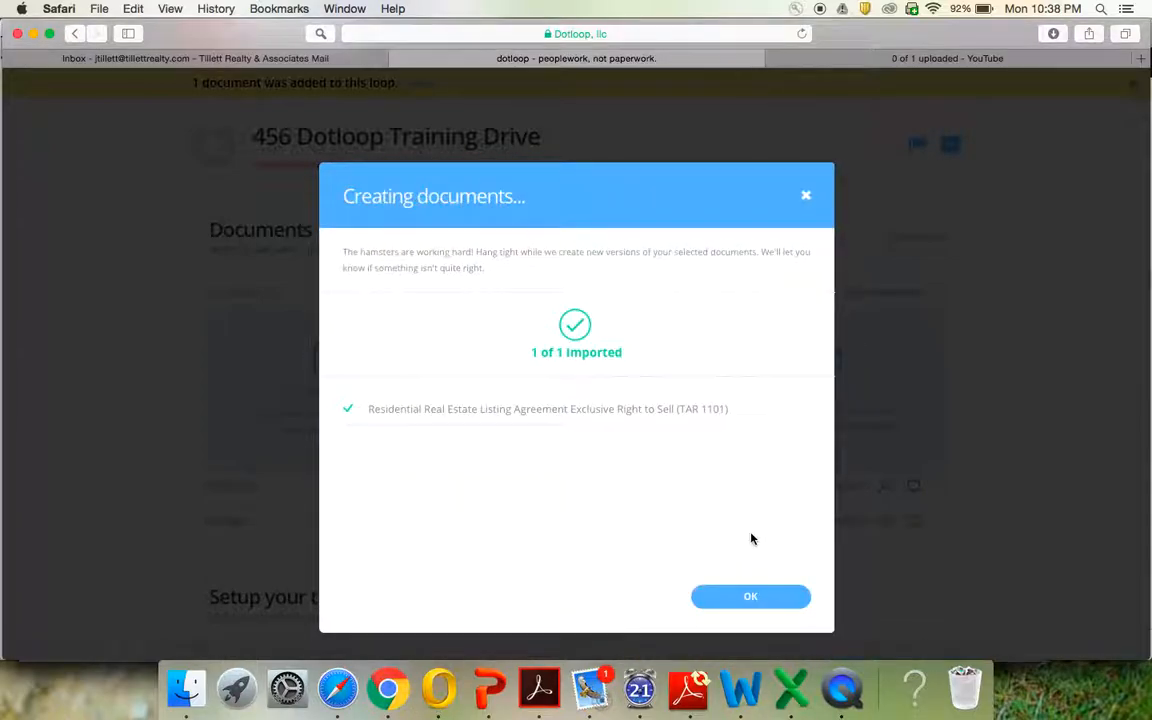
pyautogui.click(741, 597)
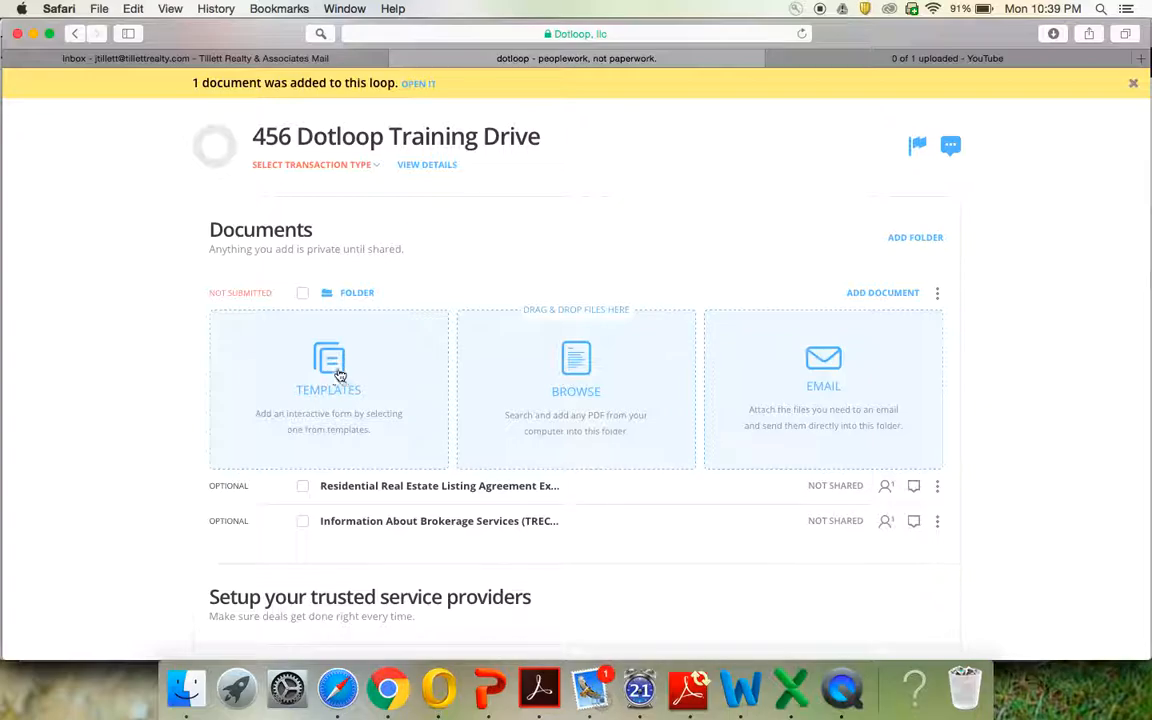
# Find Seller's Disclosure Notice (TAR 1406) by searching 'seller's Dis' in Texas Association of Realtors templates and copy it
pyautogui.click(336, 380)
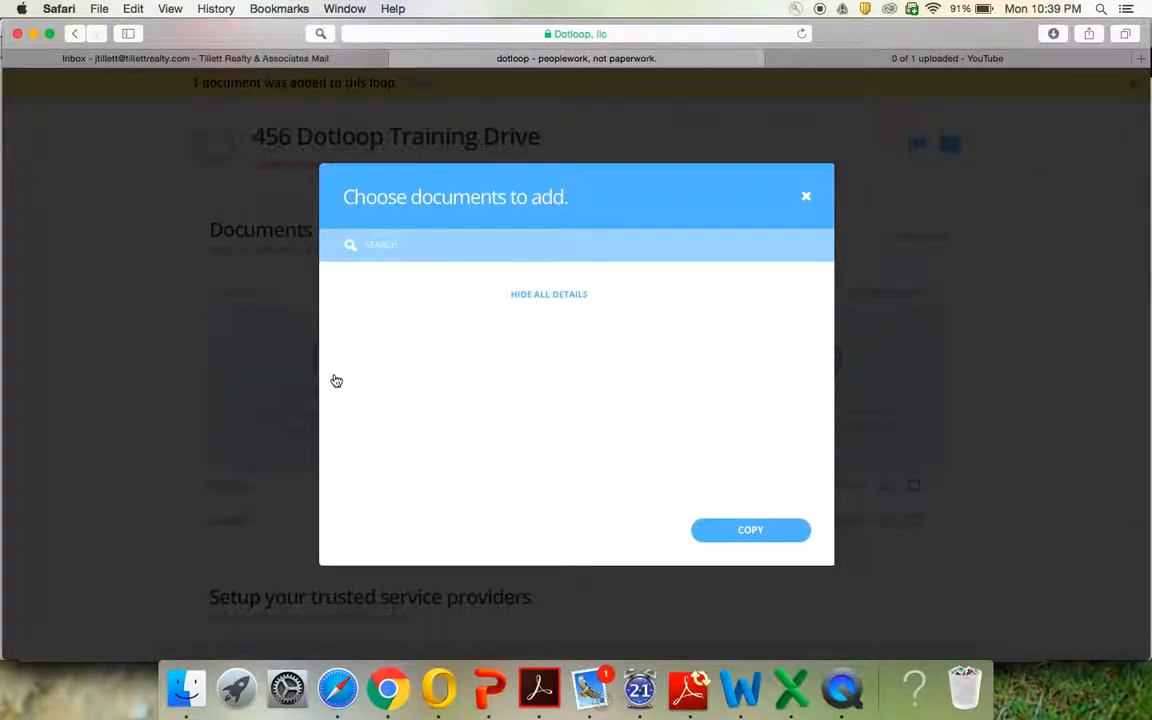
pyautogui.click(404, 457)
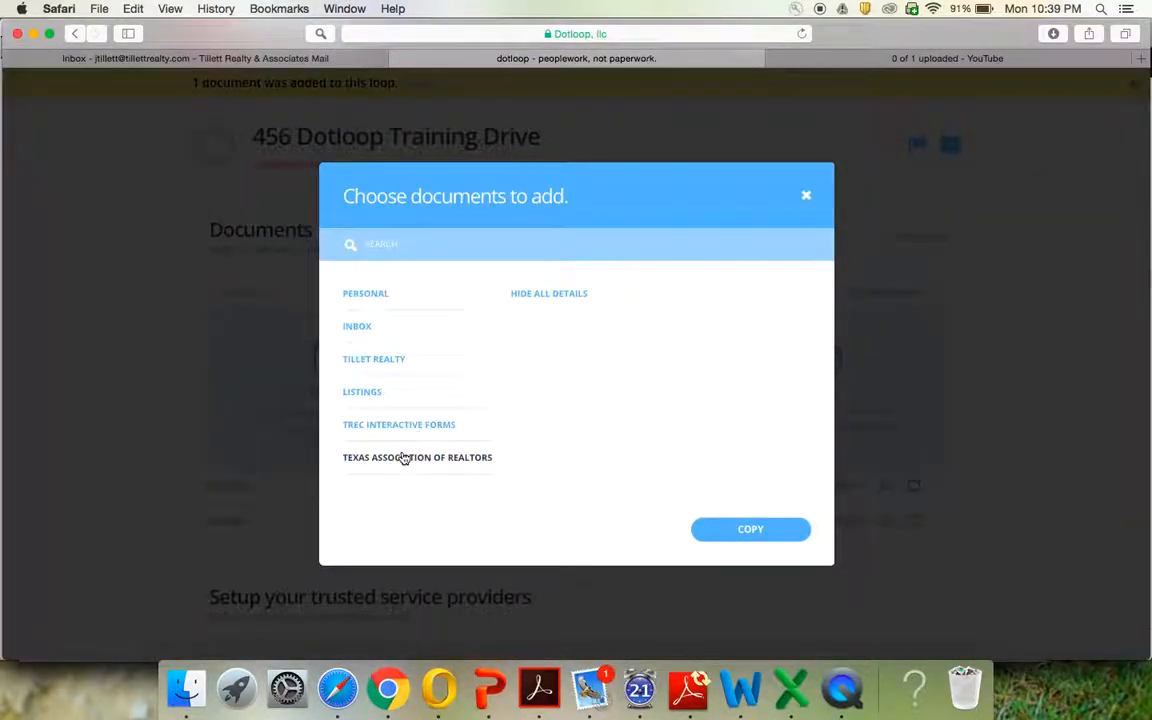
pyautogui.click(415, 246)
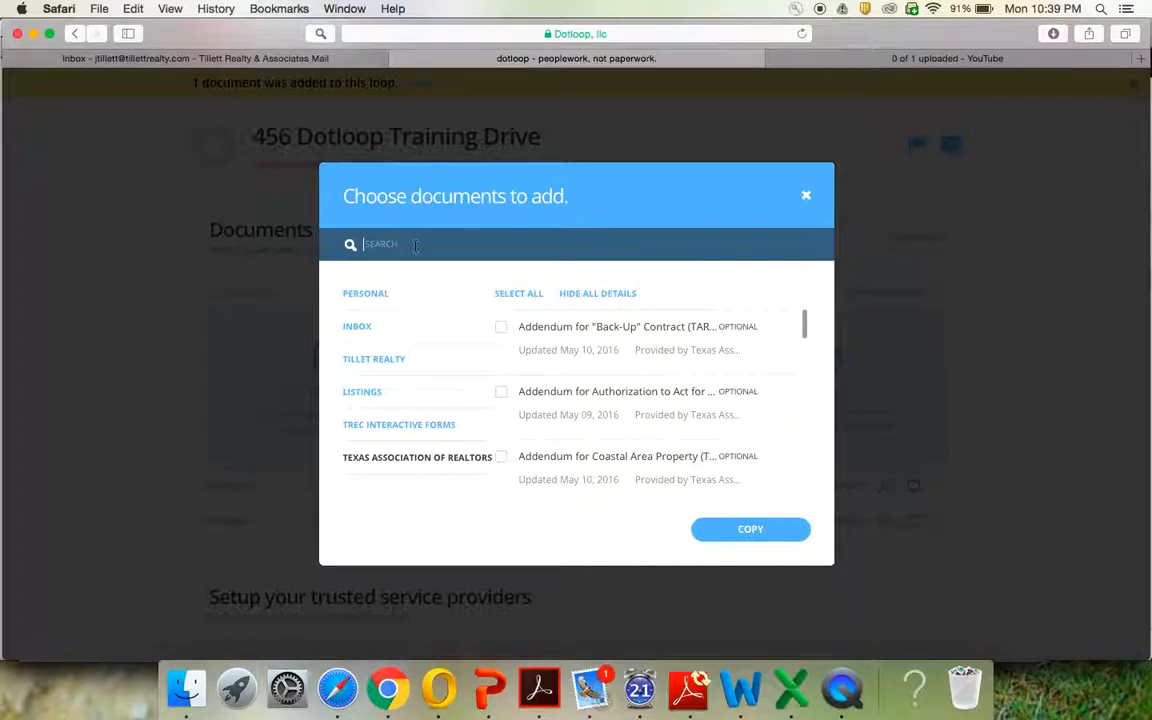
pyautogui.write('seller')
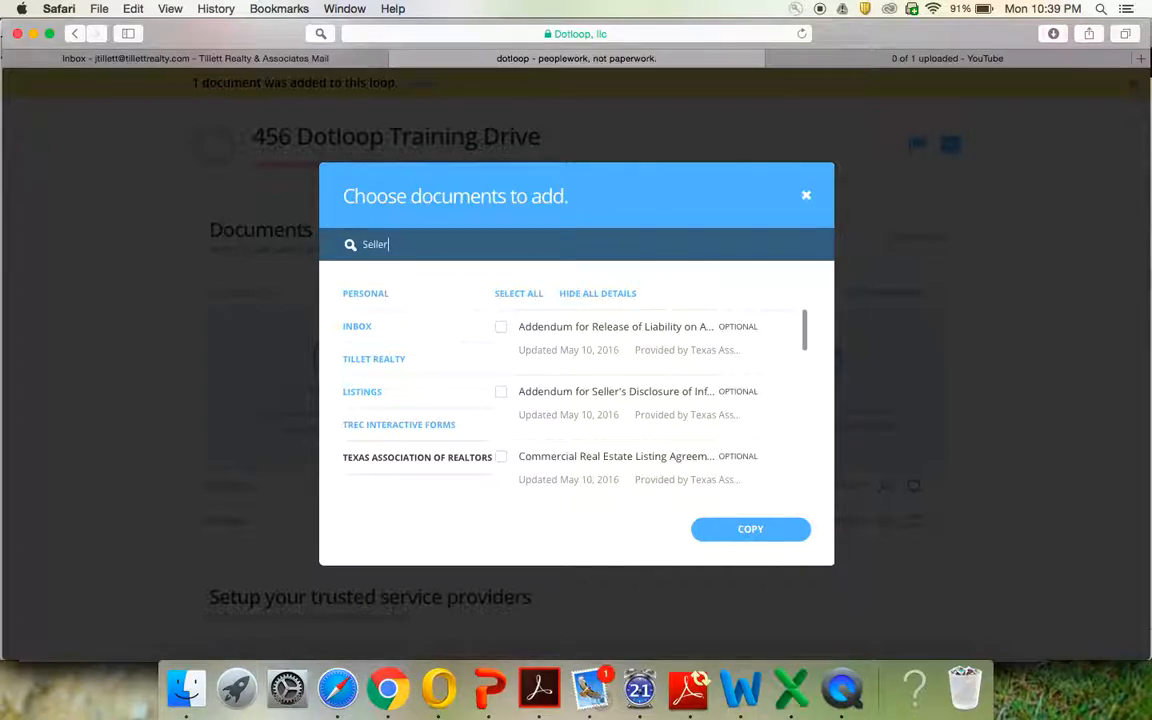
pyautogui.write("'s ")
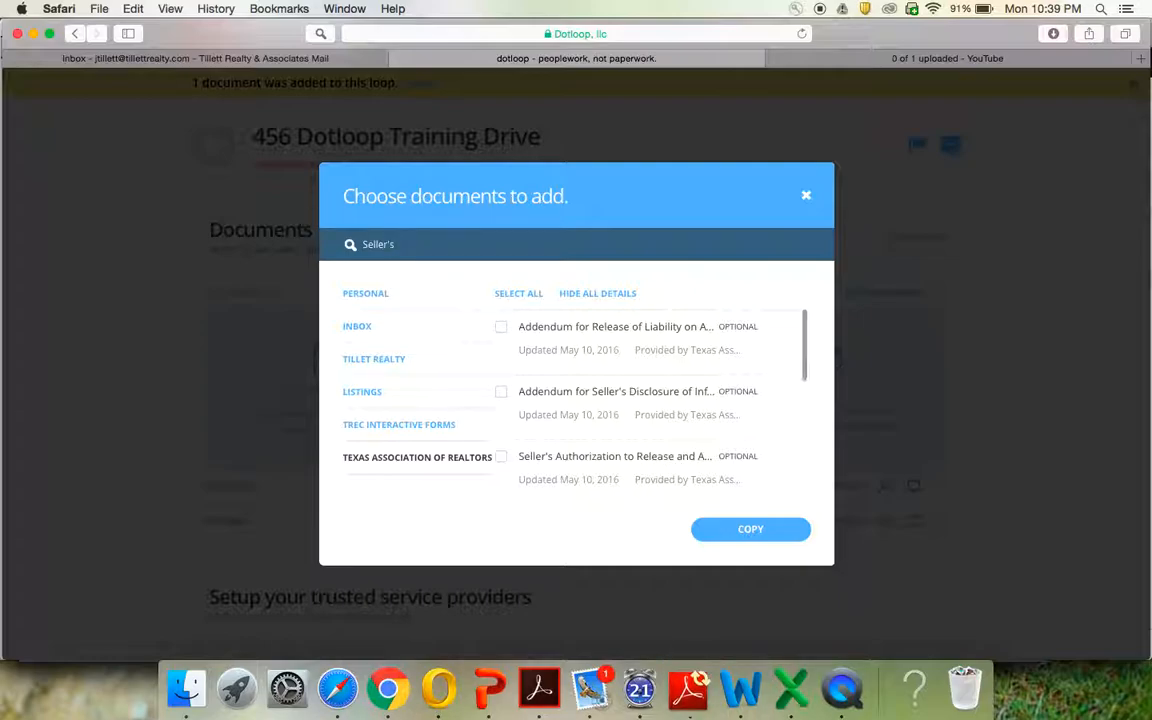
pyautogui.write('Dis')
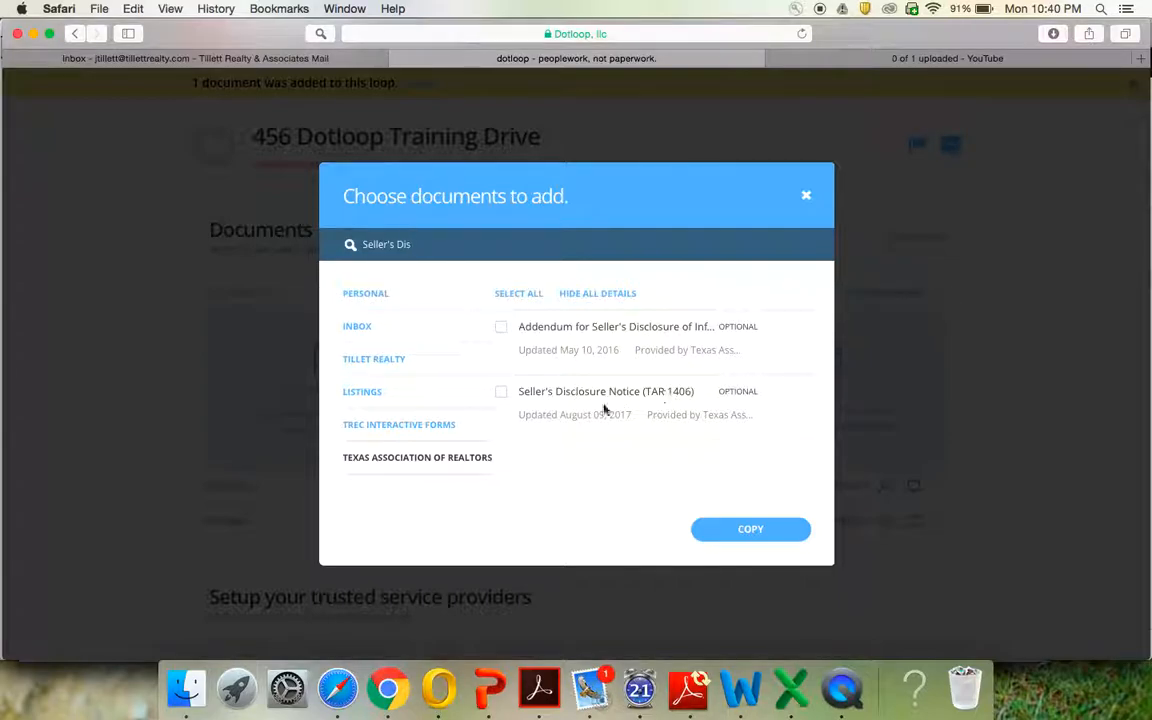
pyautogui.click(501, 392)
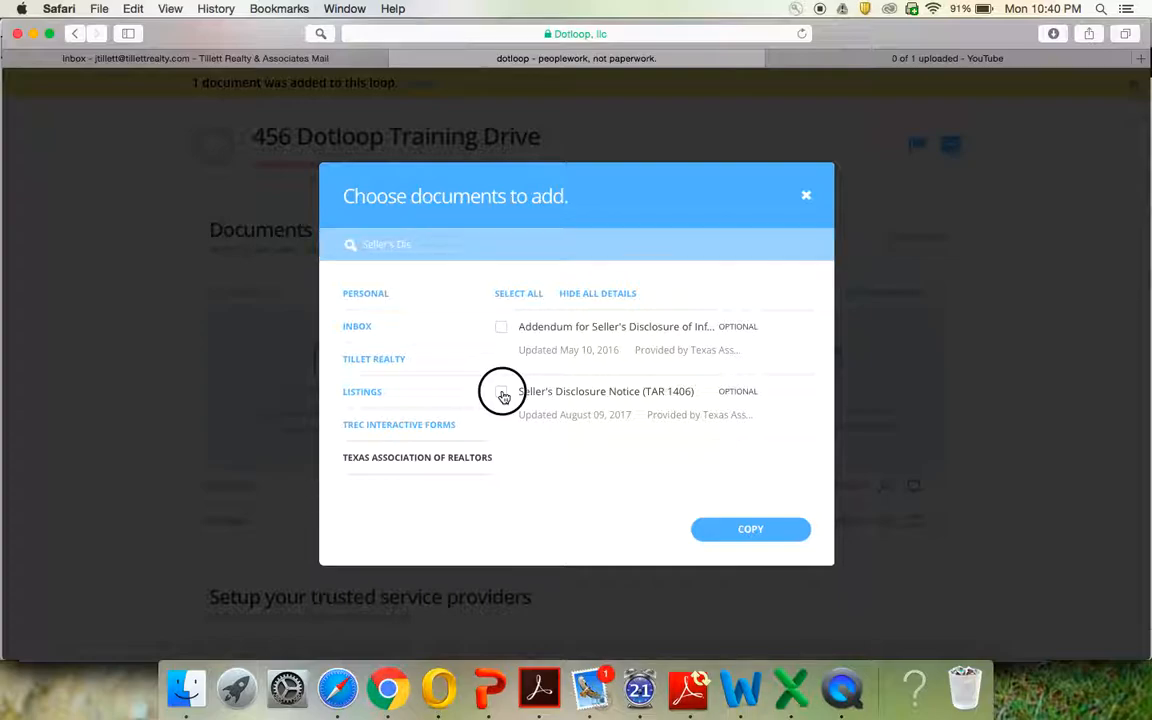
pyautogui.click(749, 531)
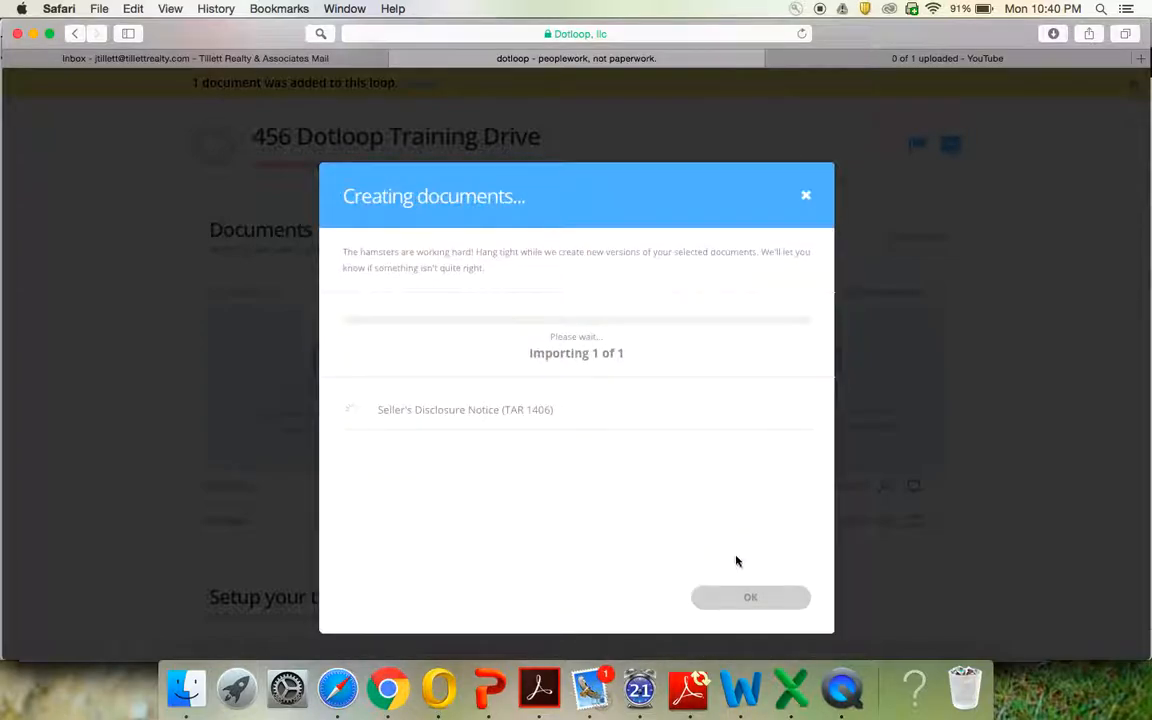
# Confirm the finished document import, then try reordering the Information About Brokerage Services document
pyautogui.click(755, 600)
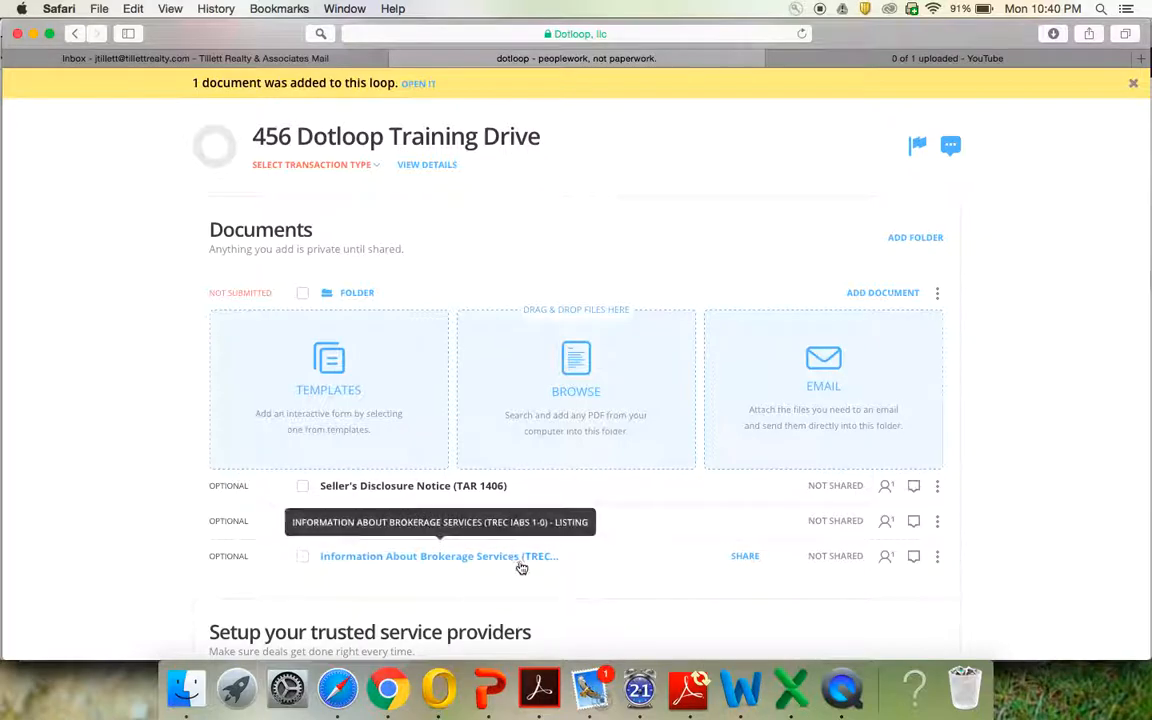
pyautogui.moveTo(526, 564); pyautogui.dragTo(607, 545)
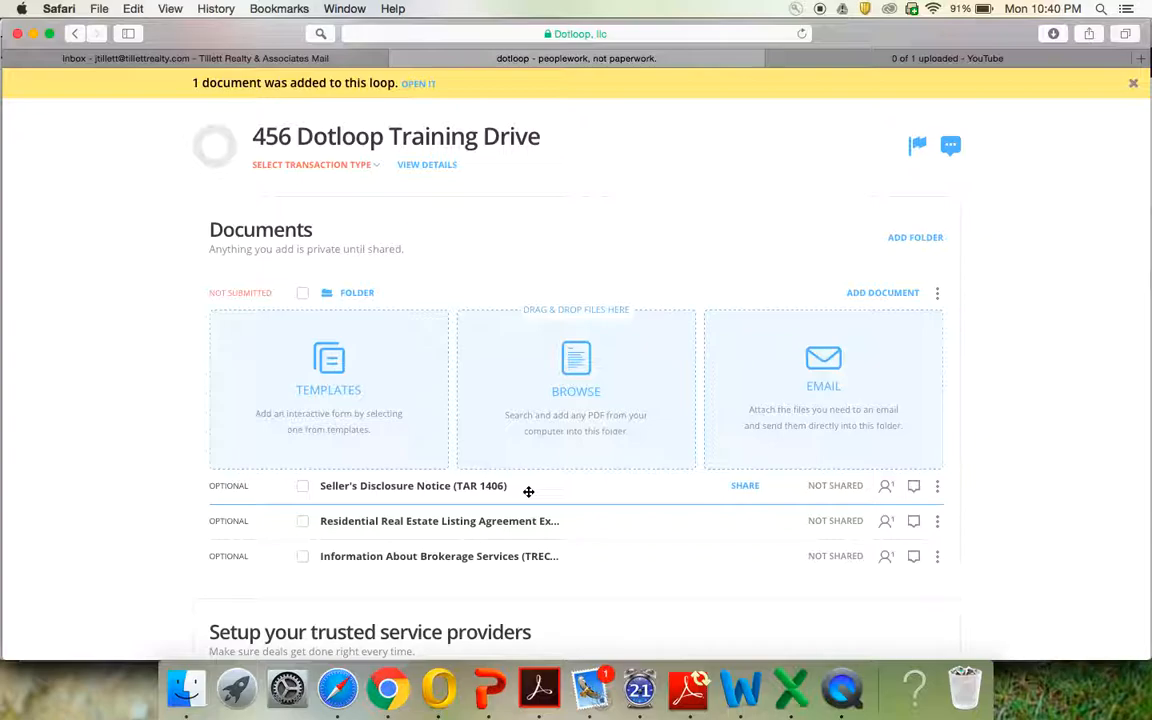
pyautogui.scroll(-5, 528, 491)
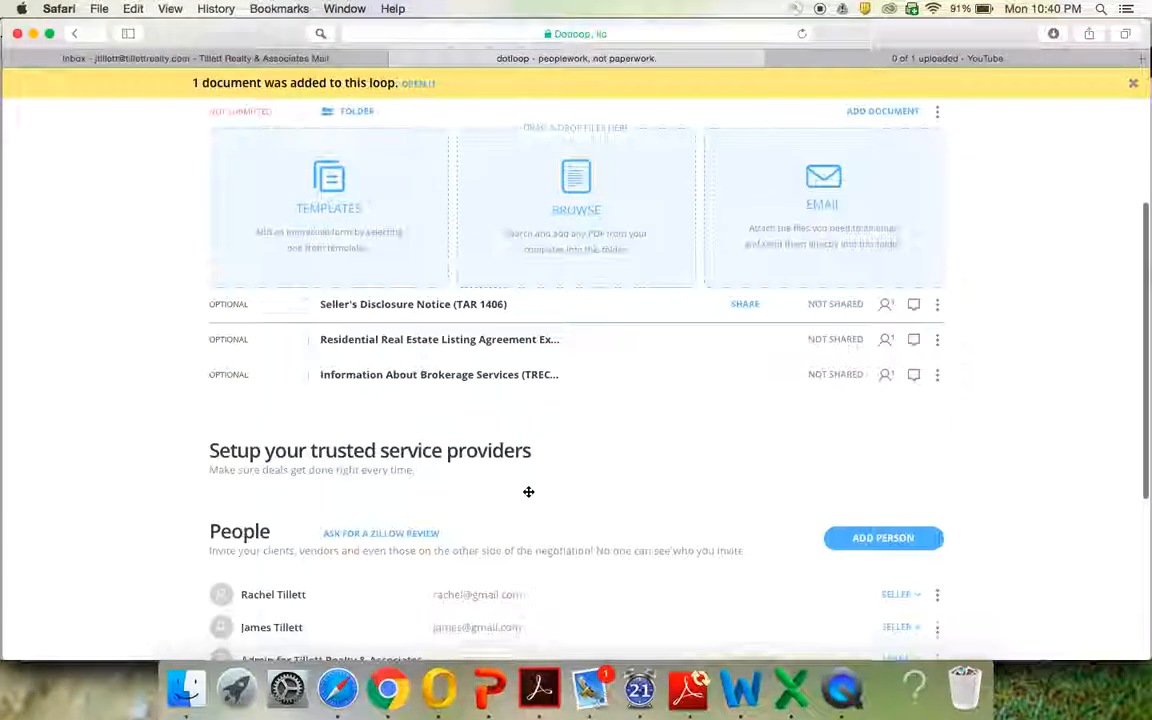
pyautogui.scroll(-4, 502, 403)
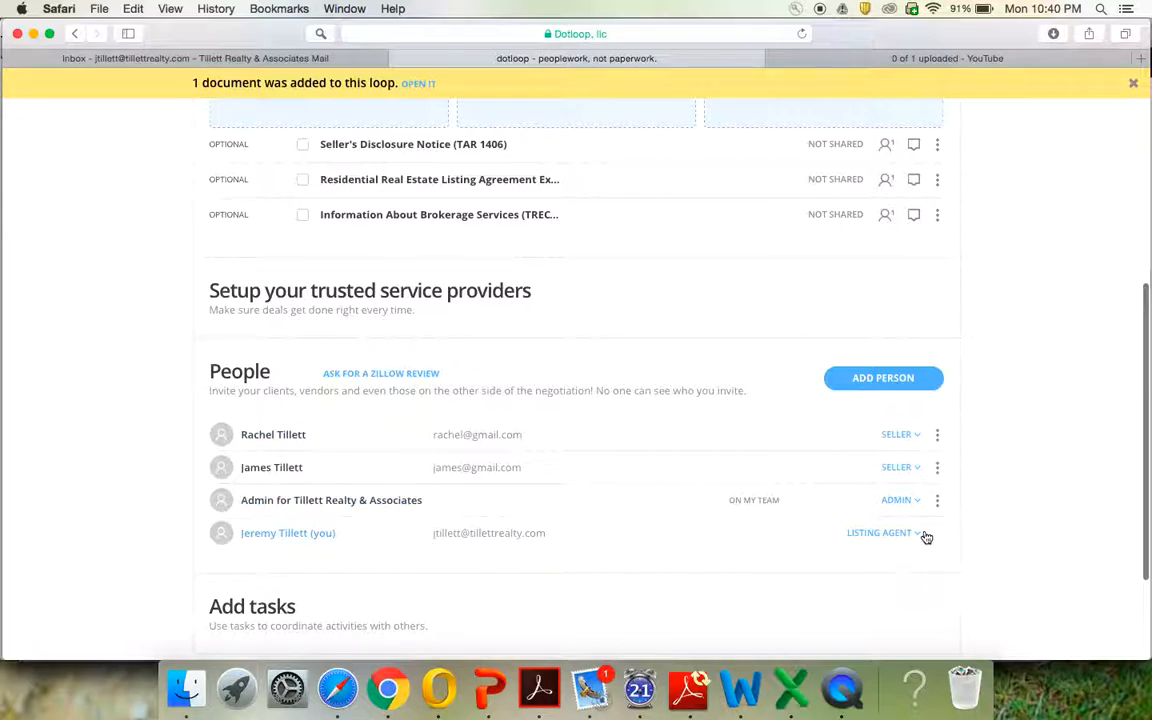
pyautogui.scroll(10, 926, 538)
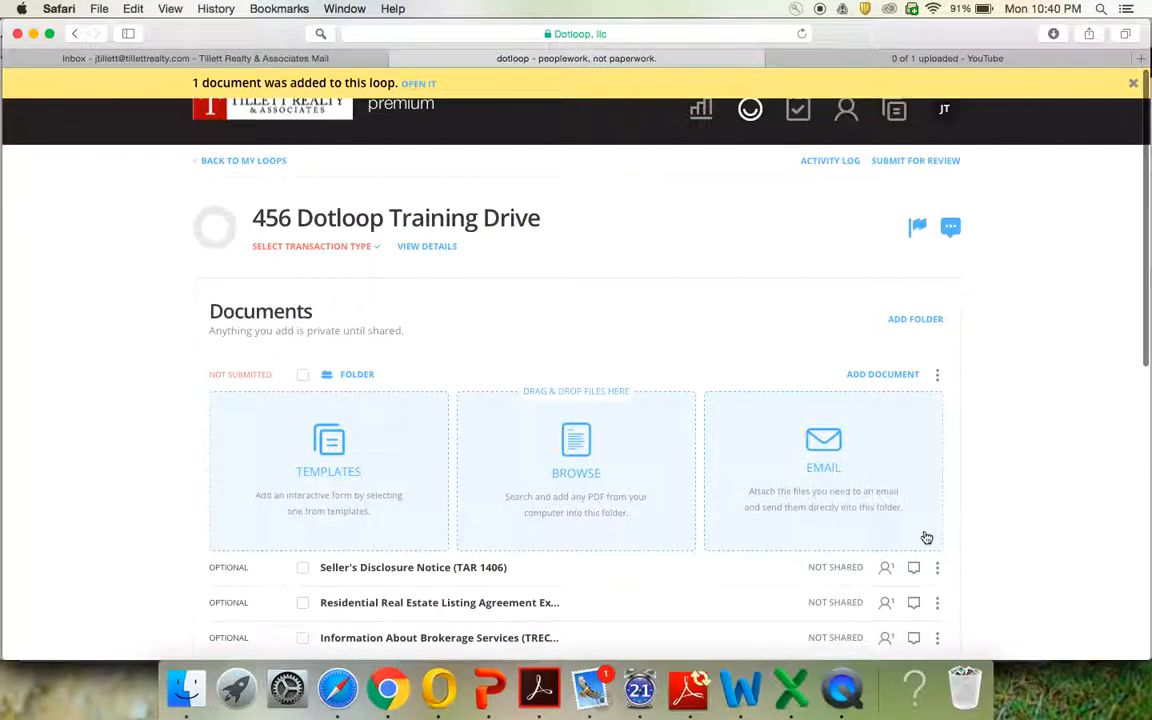